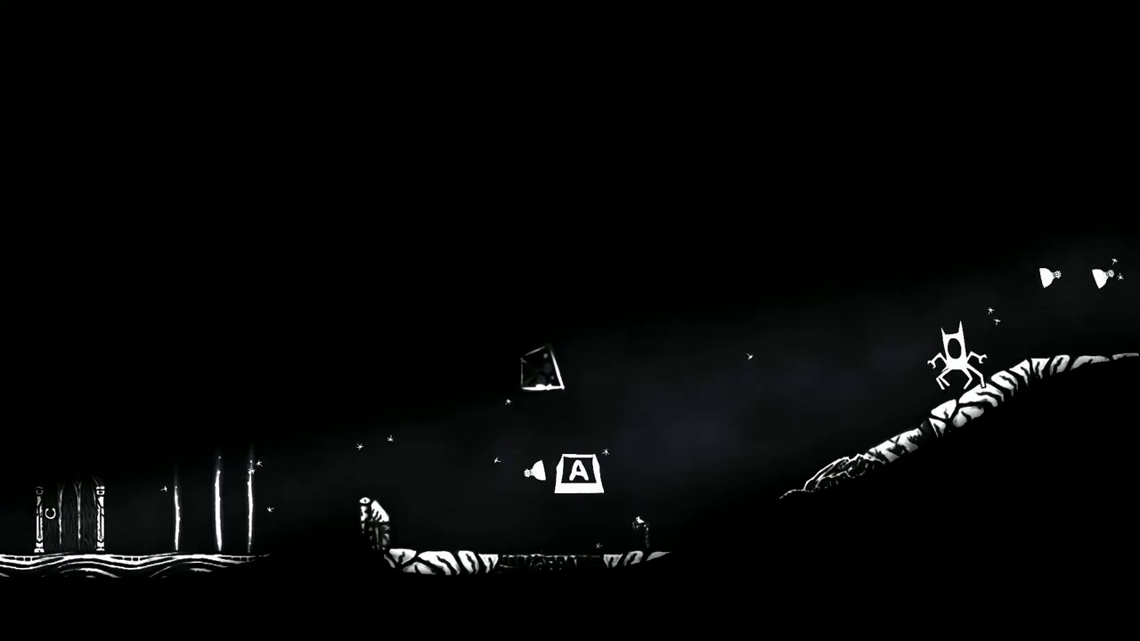
{"action": "key", "text": "Left"}
{"action": "key", "text": "space"}
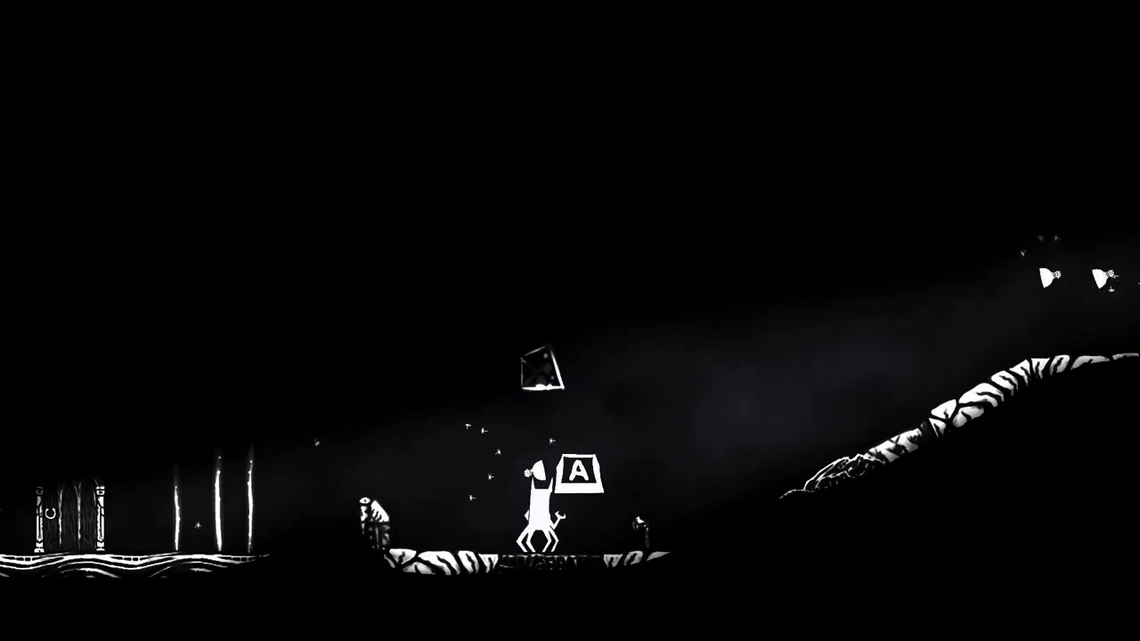
{"action": "key", "text": "Left"}
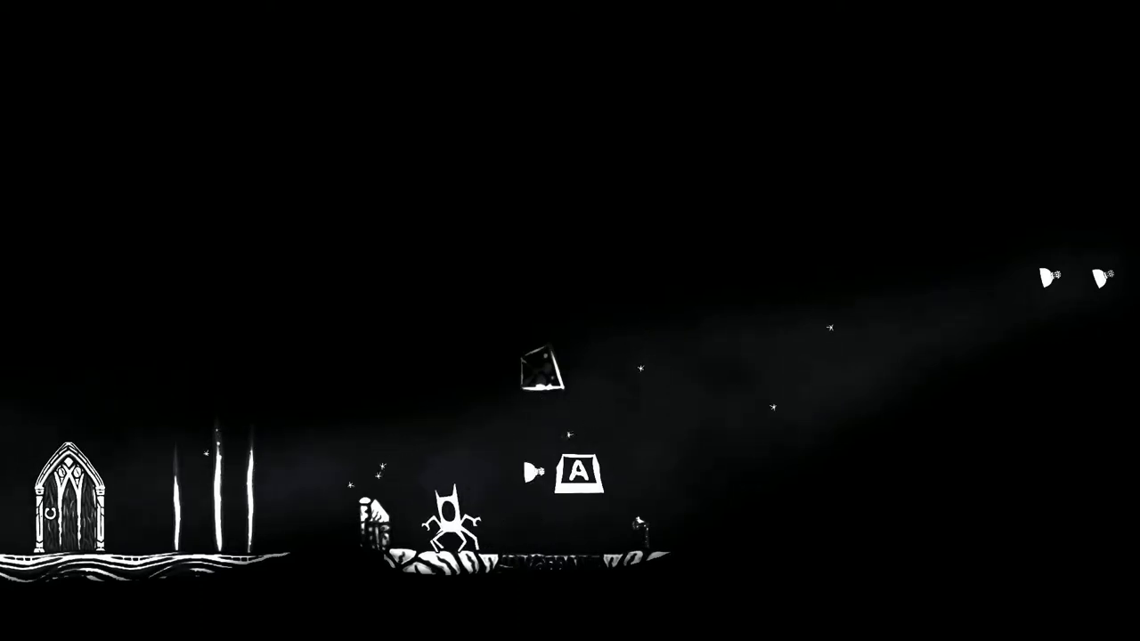
{"action": "key", "text": "Left"}
{"action": "key", "text": "space"}
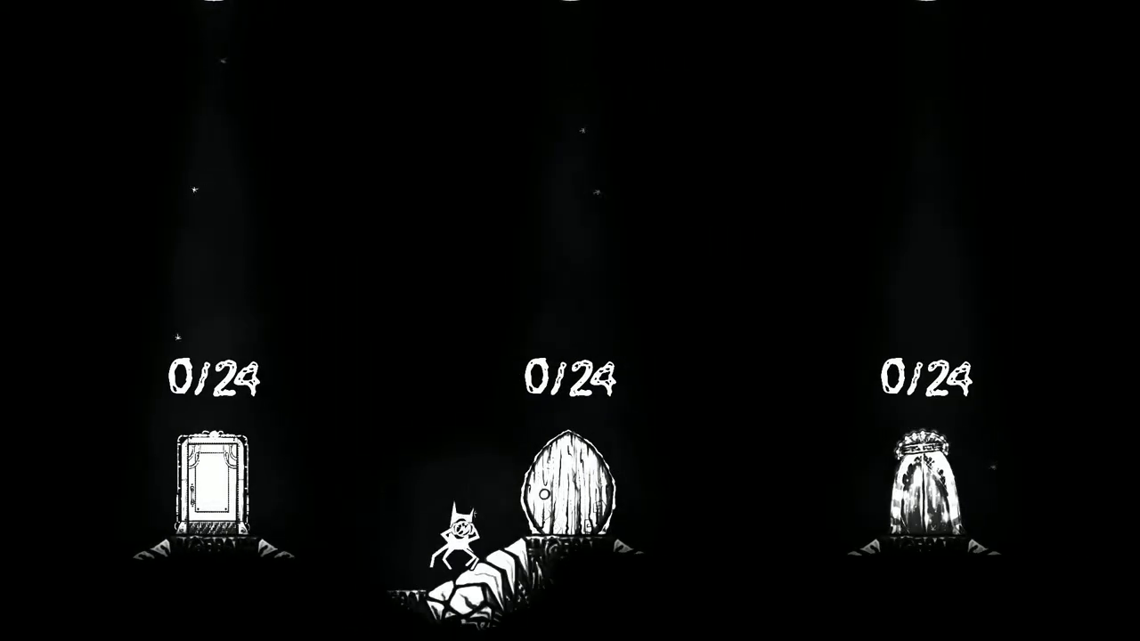
{"action": "key", "text": "Right"}
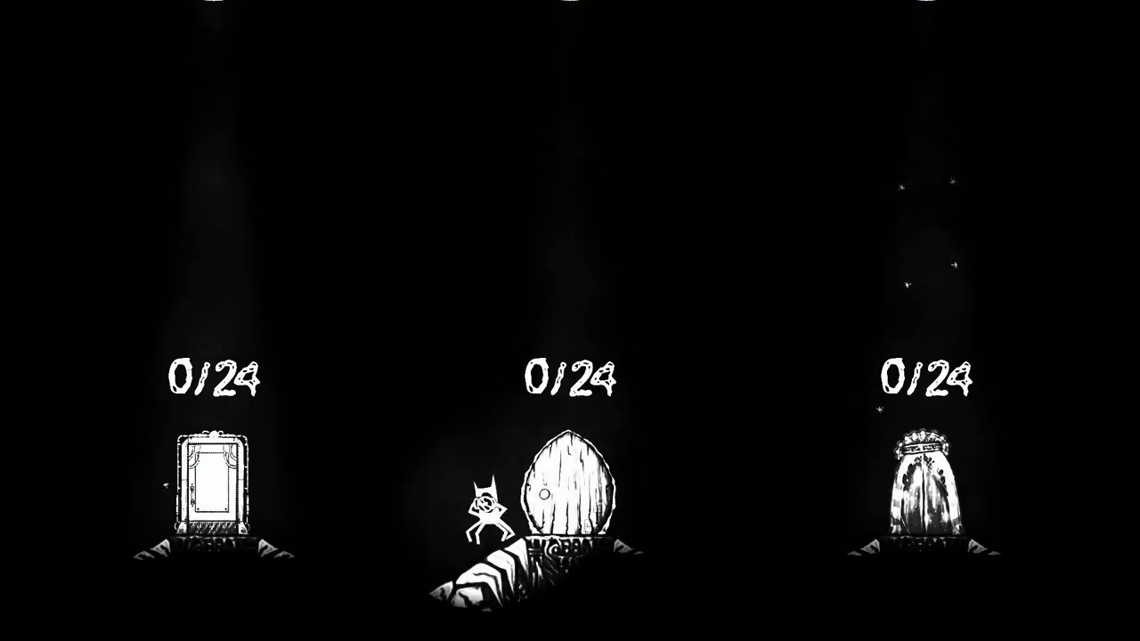
{"action": "key", "text": "Left"}
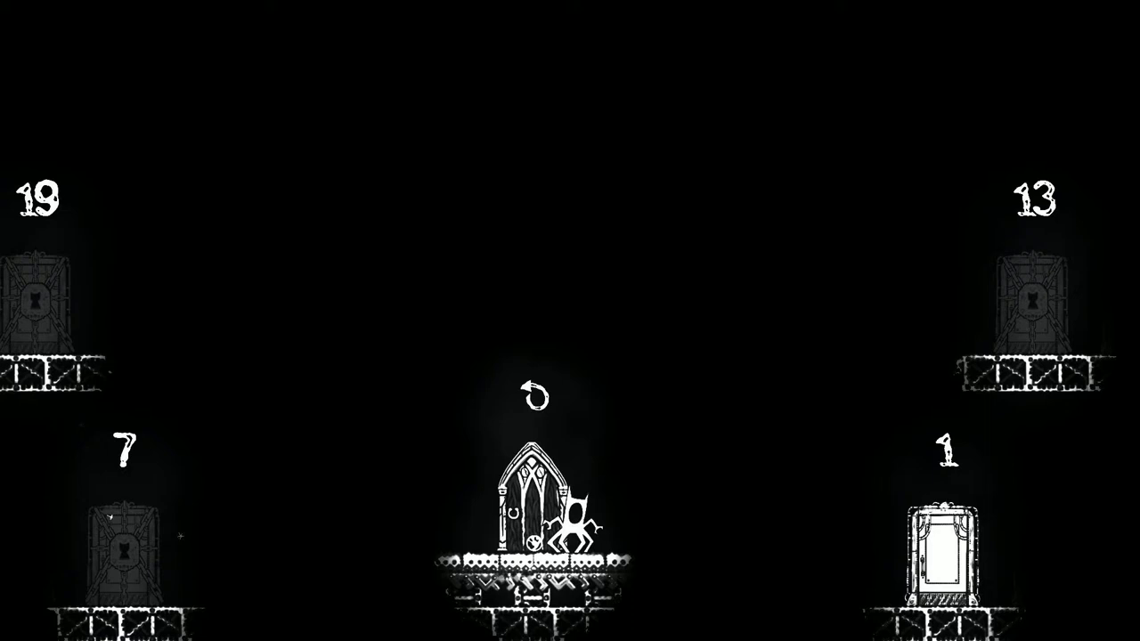
{"action": "key", "text": "Left"}
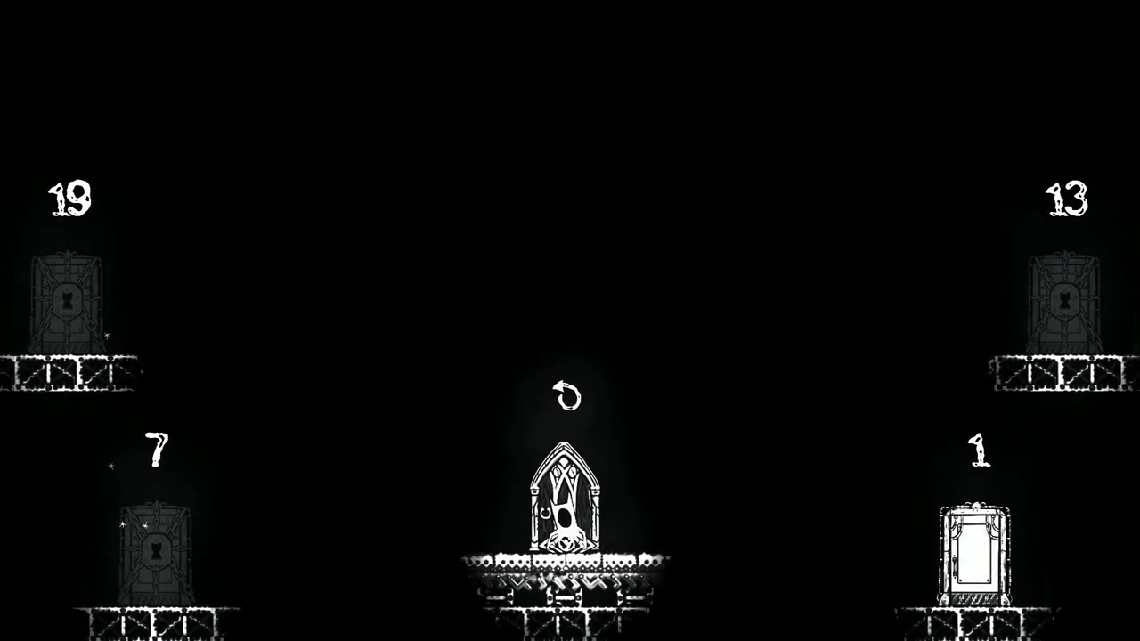
{"action": "key", "text": "Right"}
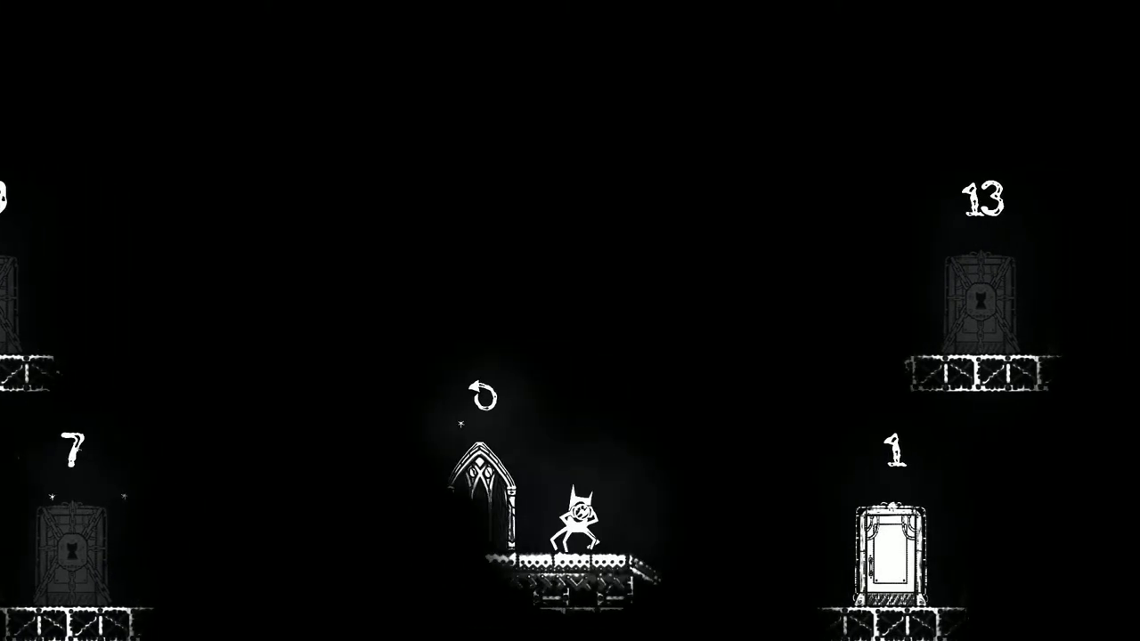
{"action": "key", "text": "Right"}
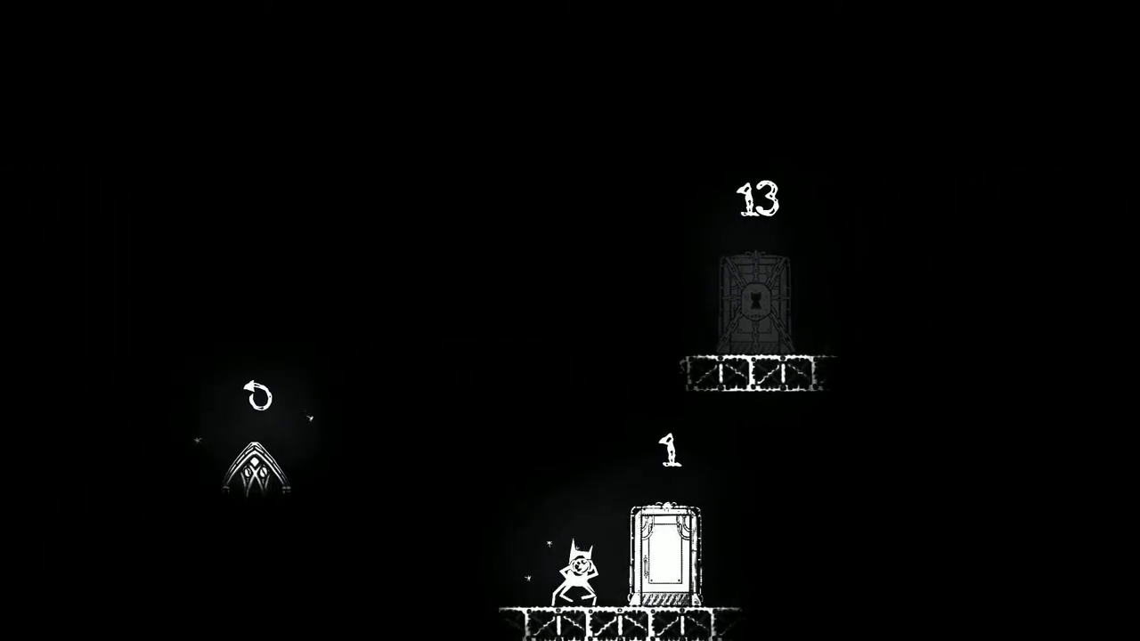
{"action": "key", "text": "Right"}
{"action": "key", "text": "Up"}
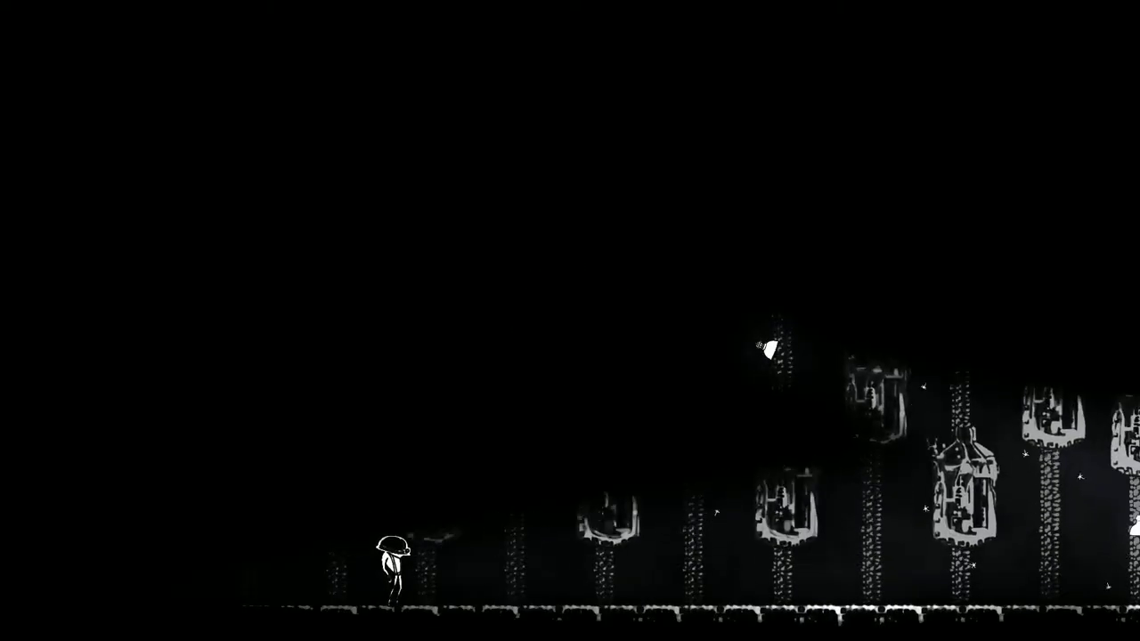
{"action": "key", "text": "Left"}
{"action": "key", "text": "Right"}
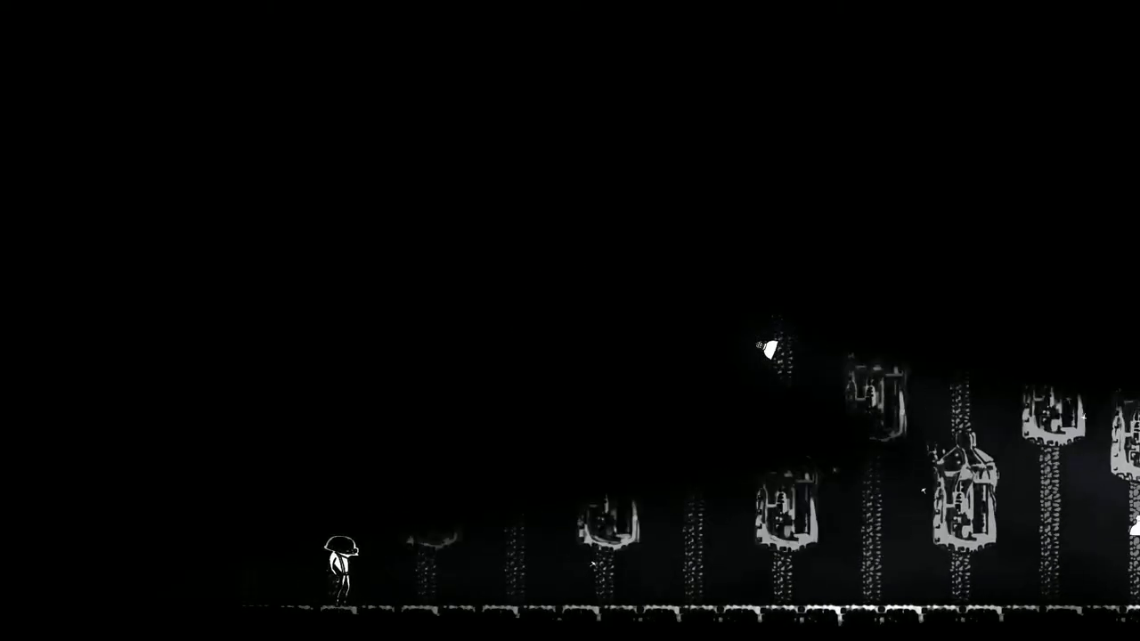
{"action": "key", "text": "Right"}
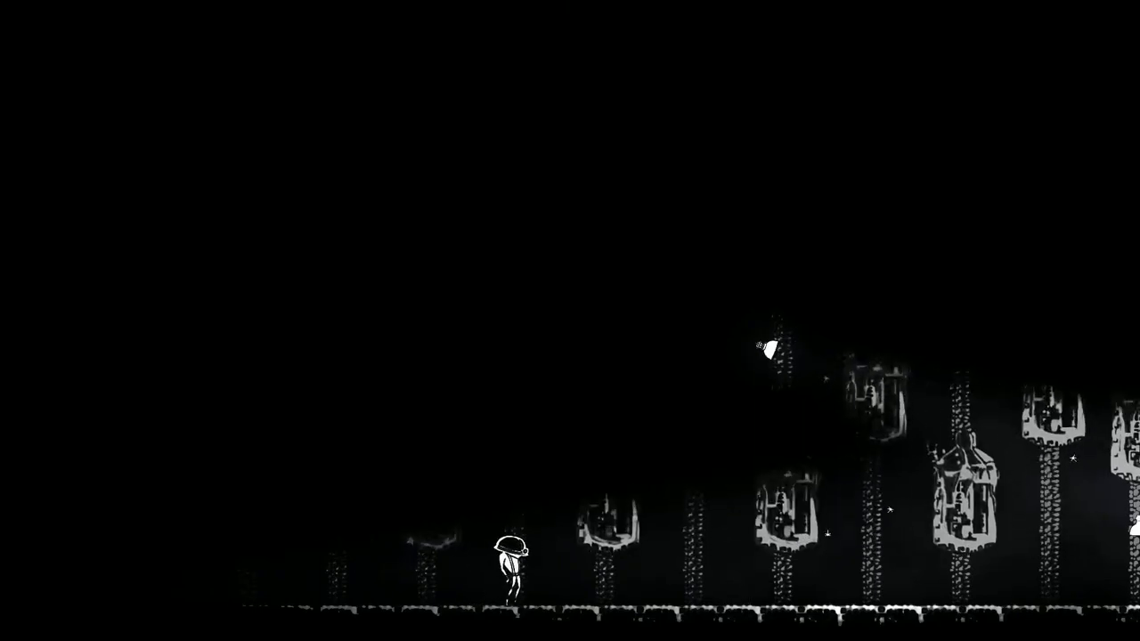
{"action": "key", "text": "Right"}
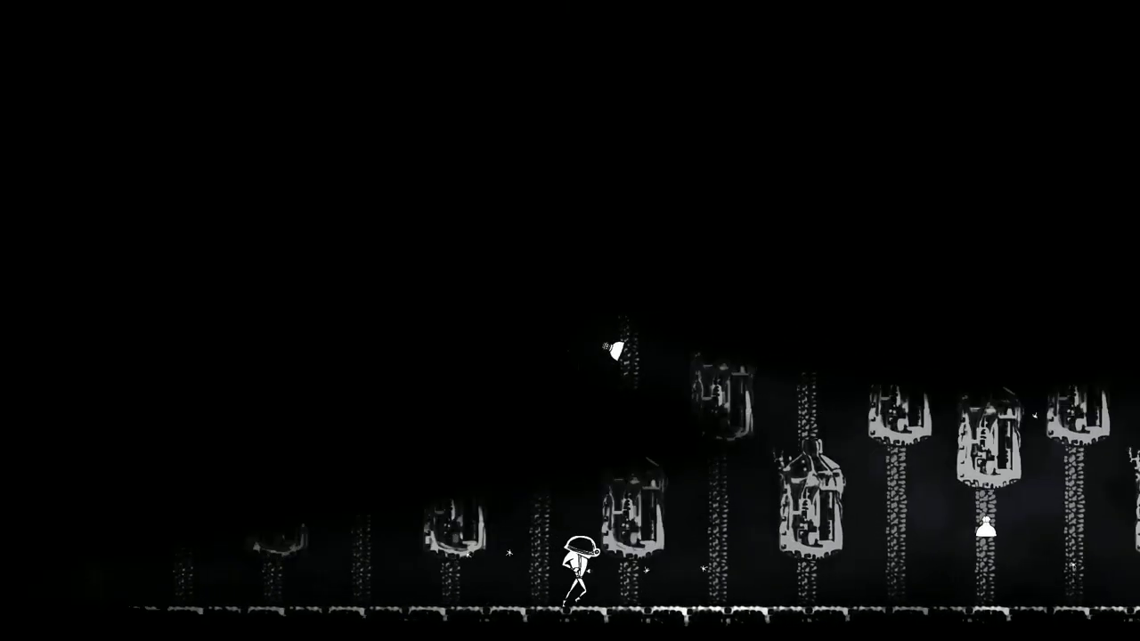
{"action": "key", "text": "Right"}
{"action": "key", "text": "Right"}
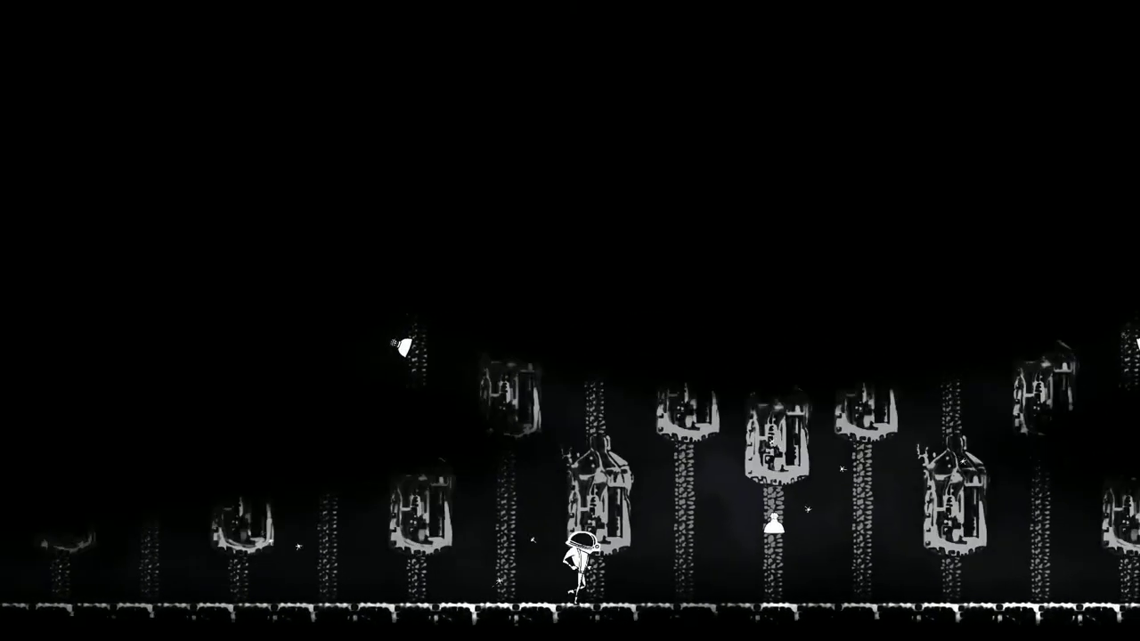
{"action": "key", "text": "Right"}
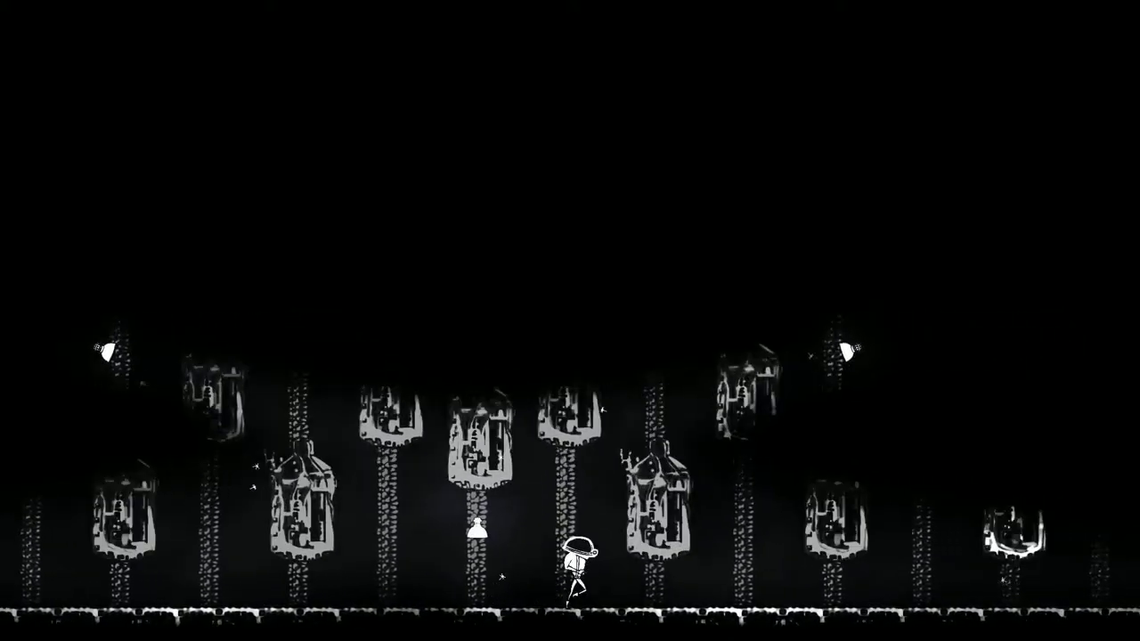
{"action": "key", "text": "Right"}
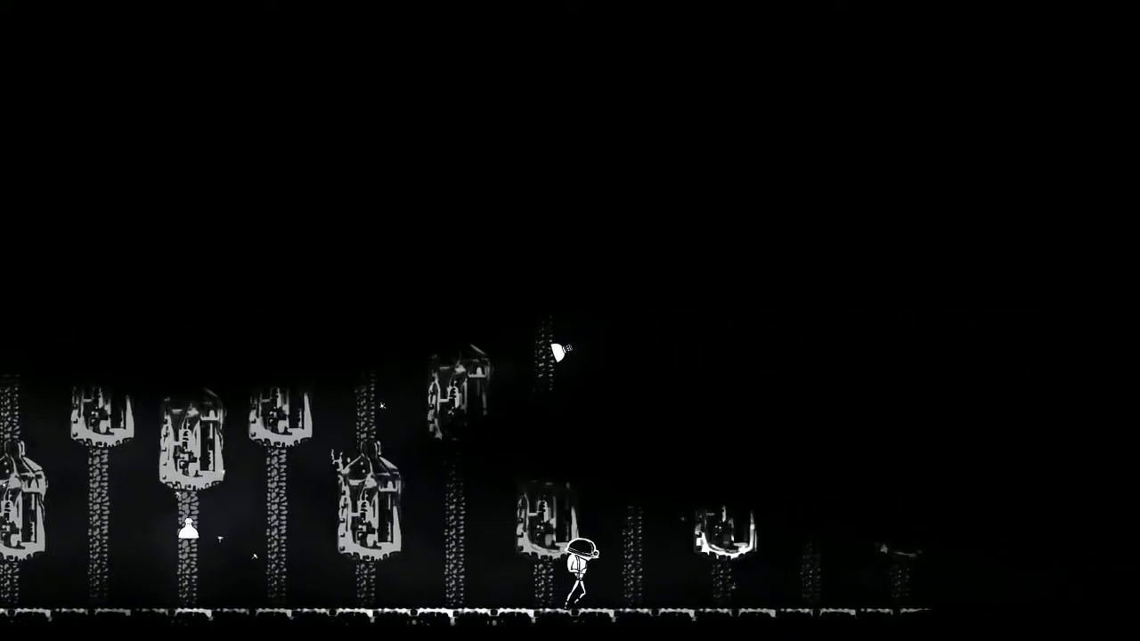
{"action": "key", "text": "Left"}
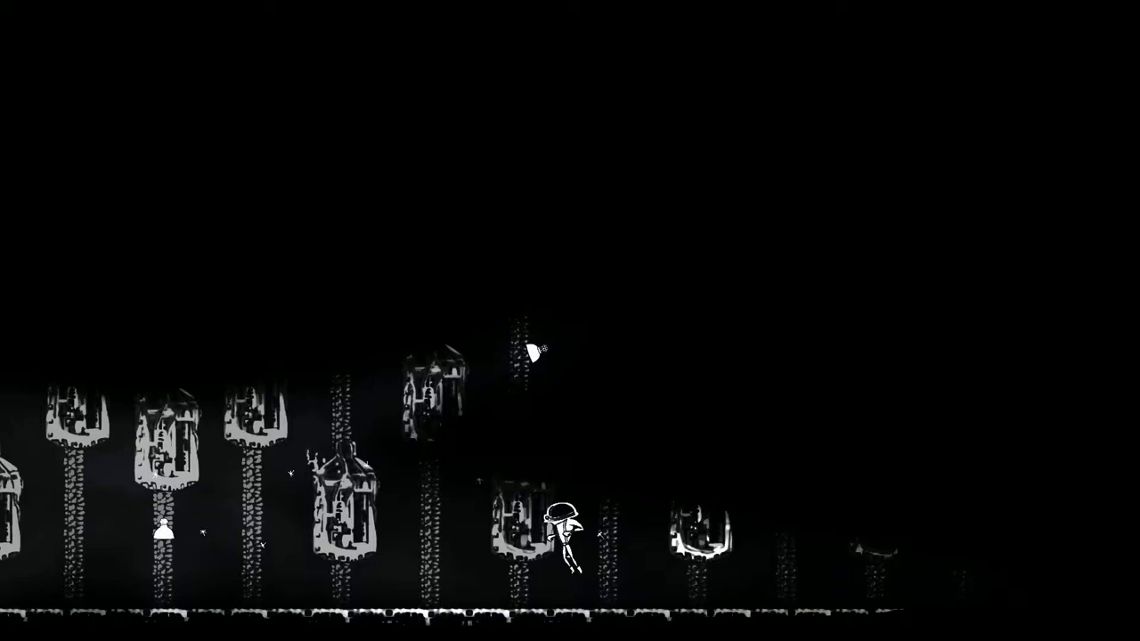
{"action": "key", "text": "space"}
{"action": "key", "text": "Left"}
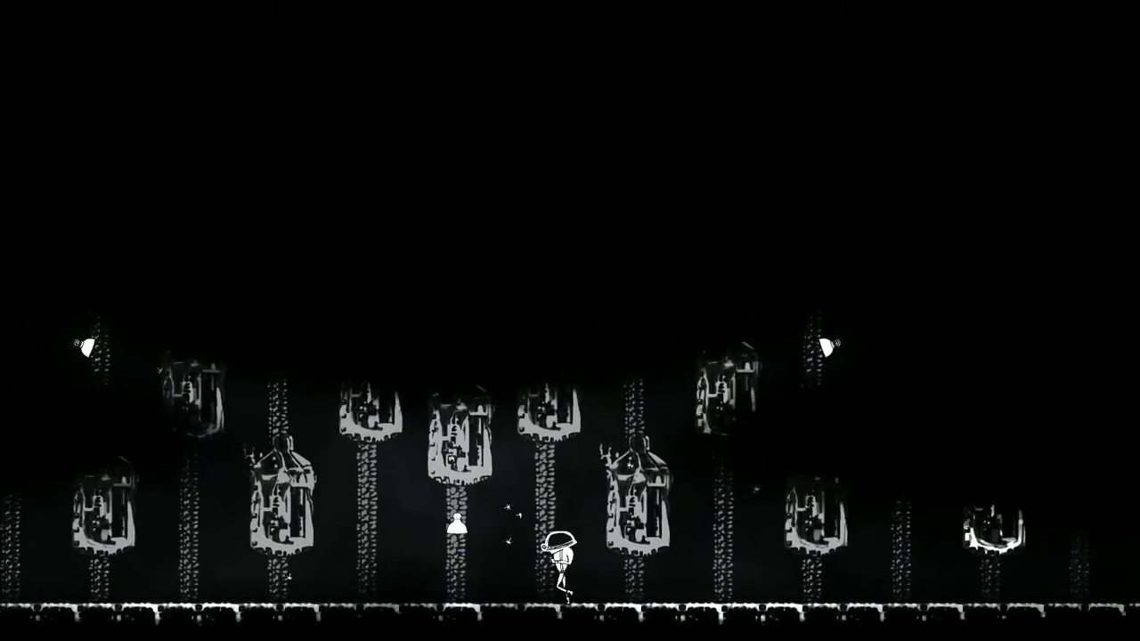
{"action": "key", "text": "Left"}
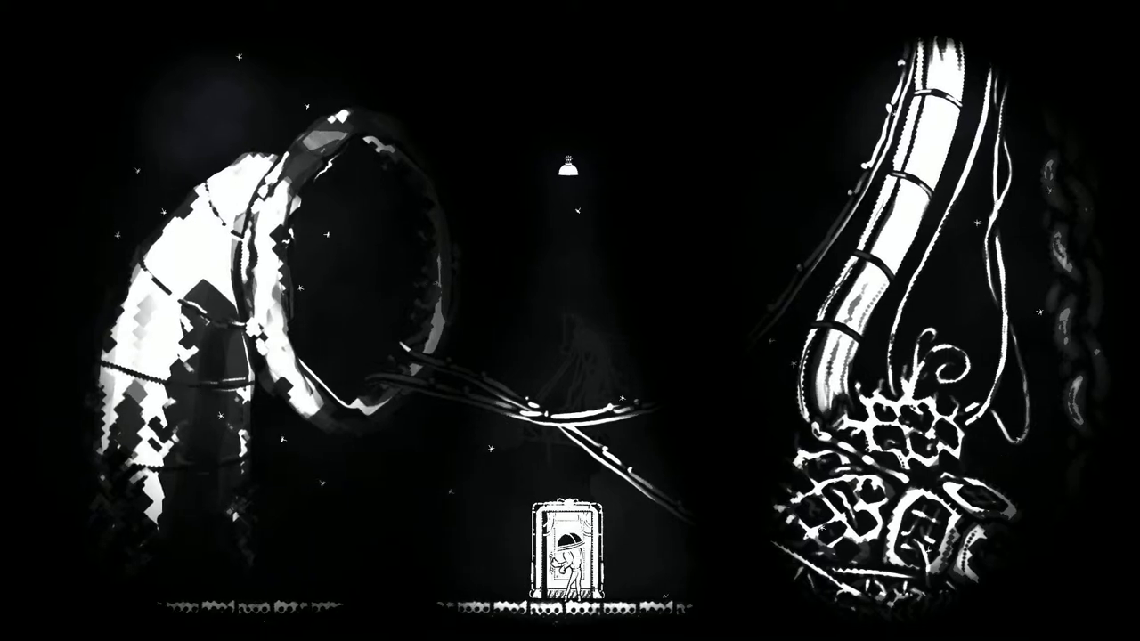
{"action": "key", "text": "Up"}
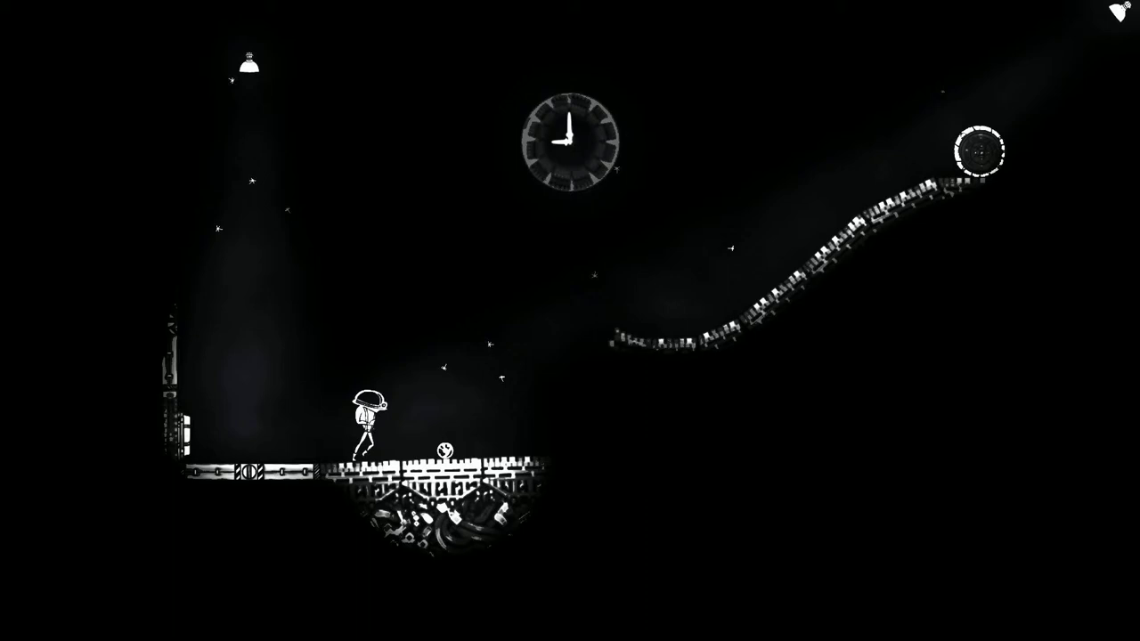
{"action": "key", "text": "Right"}
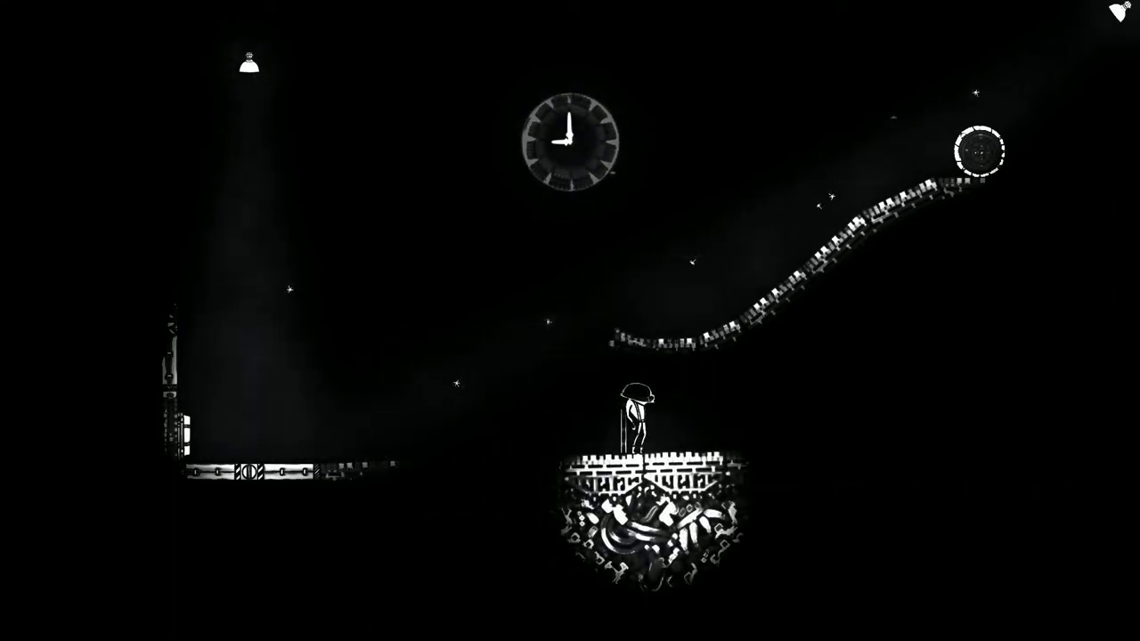
{"action": "key", "text": "Right"}
{"action": "key", "text": "Right"}
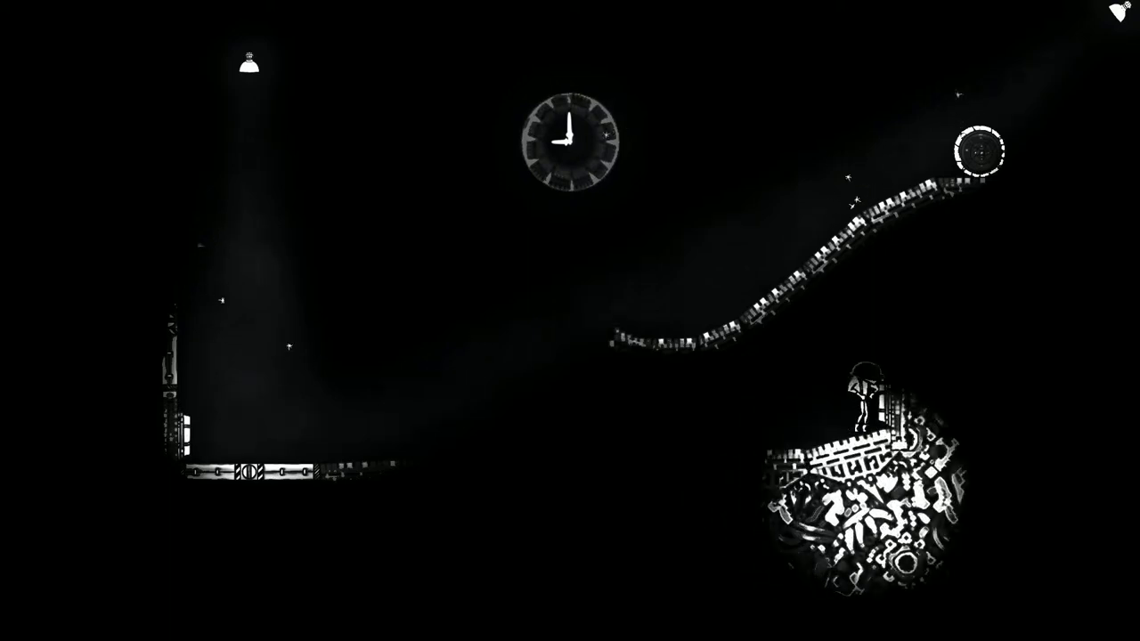
{"action": "key", "text": "Right"}
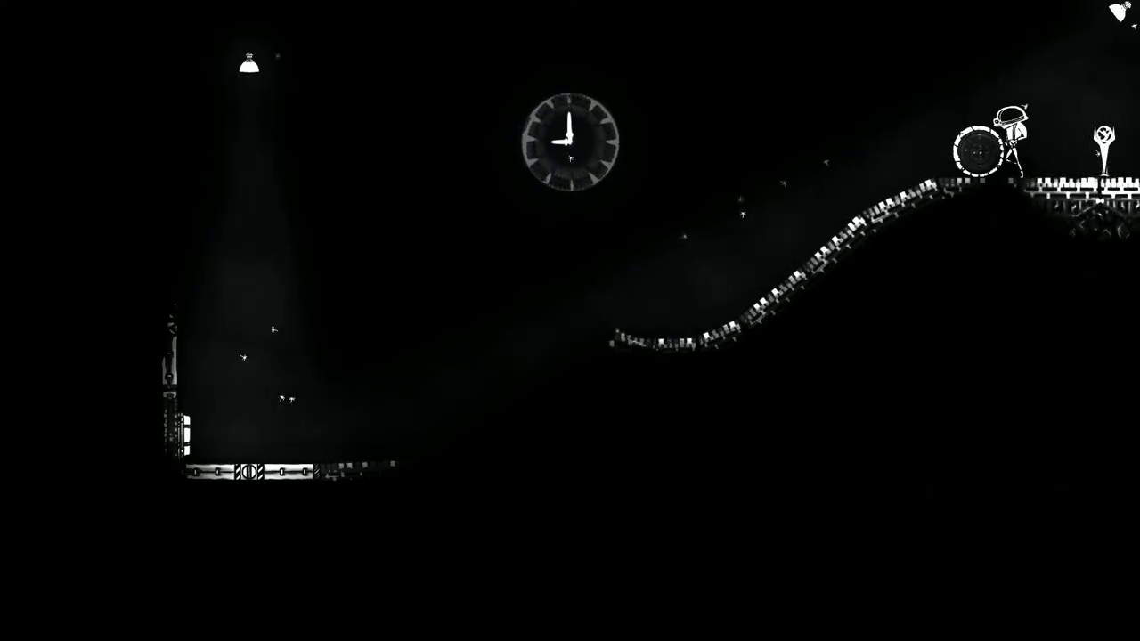
{"action": "key", "text": "Left"}
{"action": "key", "text": "Right"}
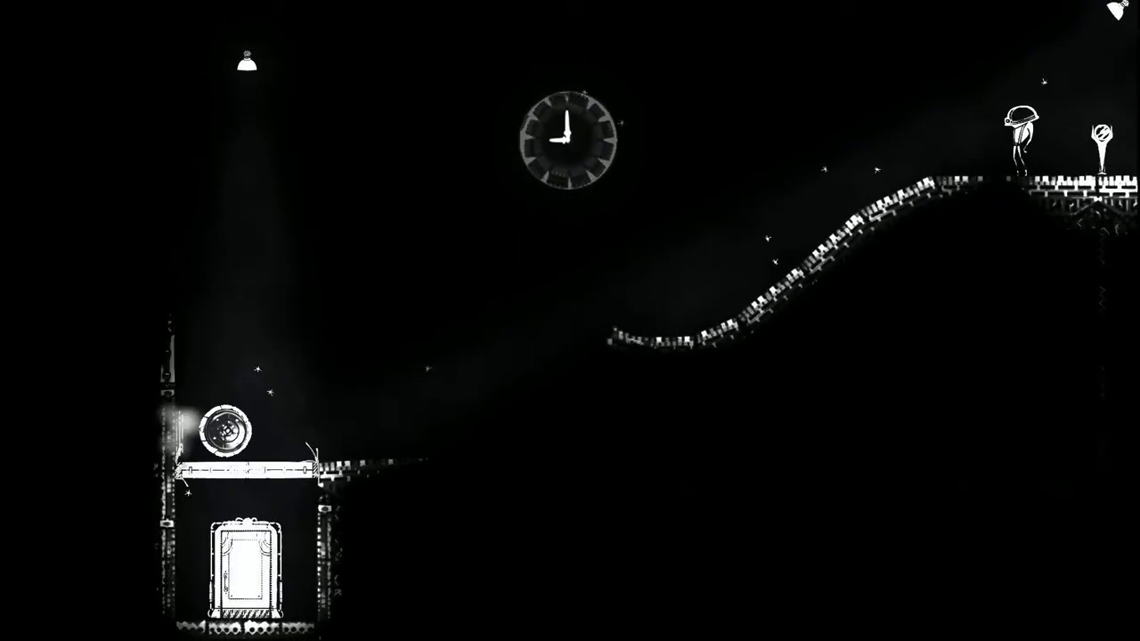
{"action": "key", "text": "Right"}
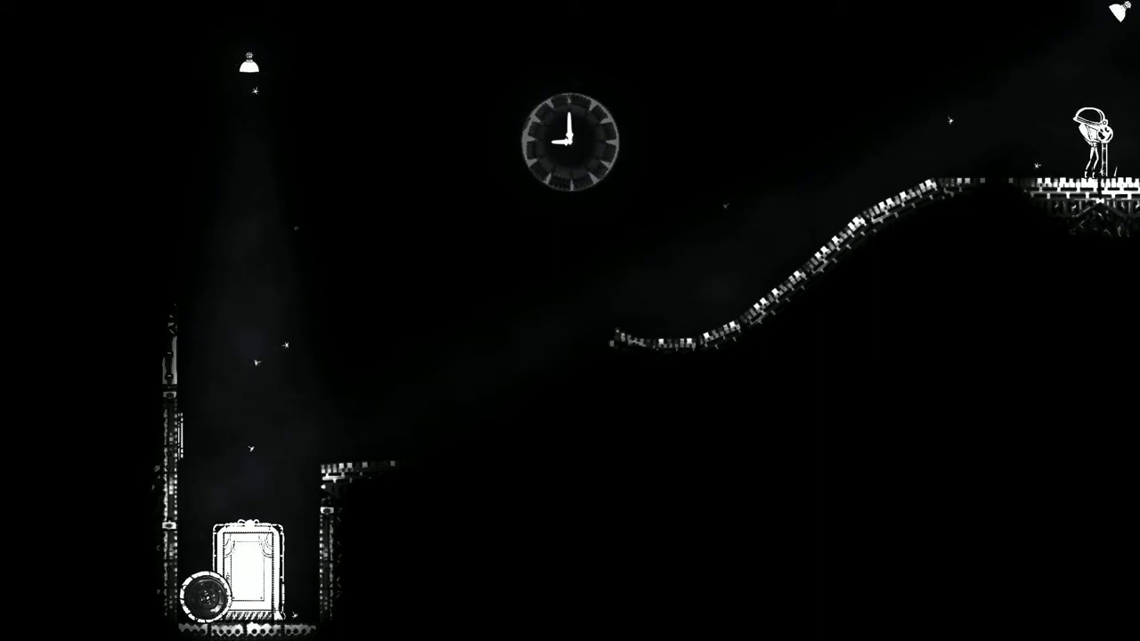
{"action": "key", "text": "Left"}
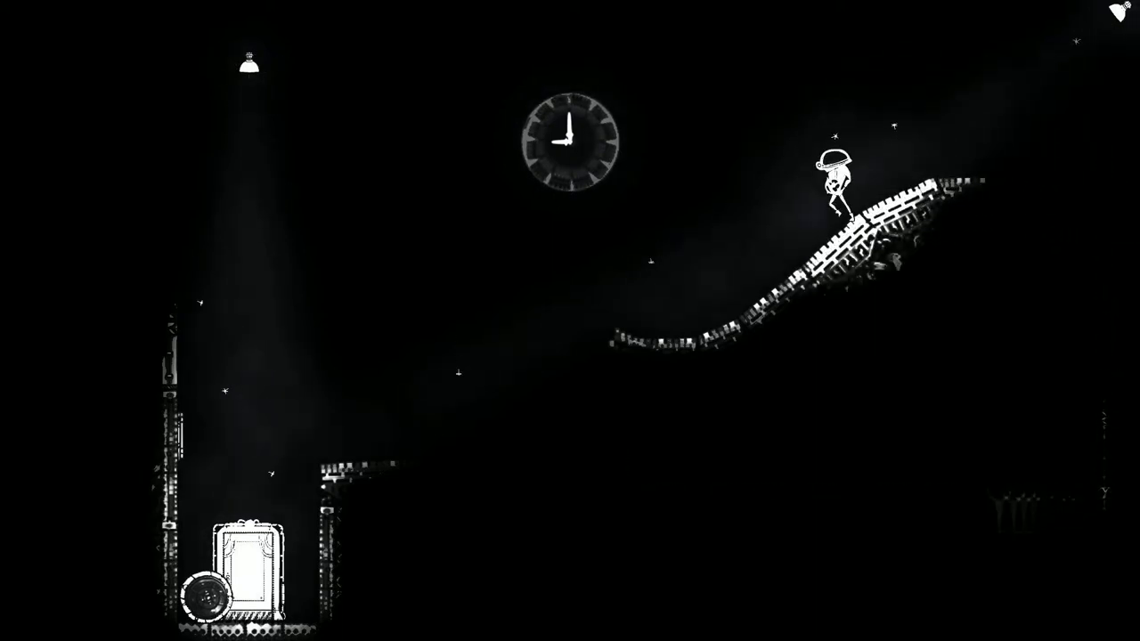
{"action": "key", "text": "Left"}
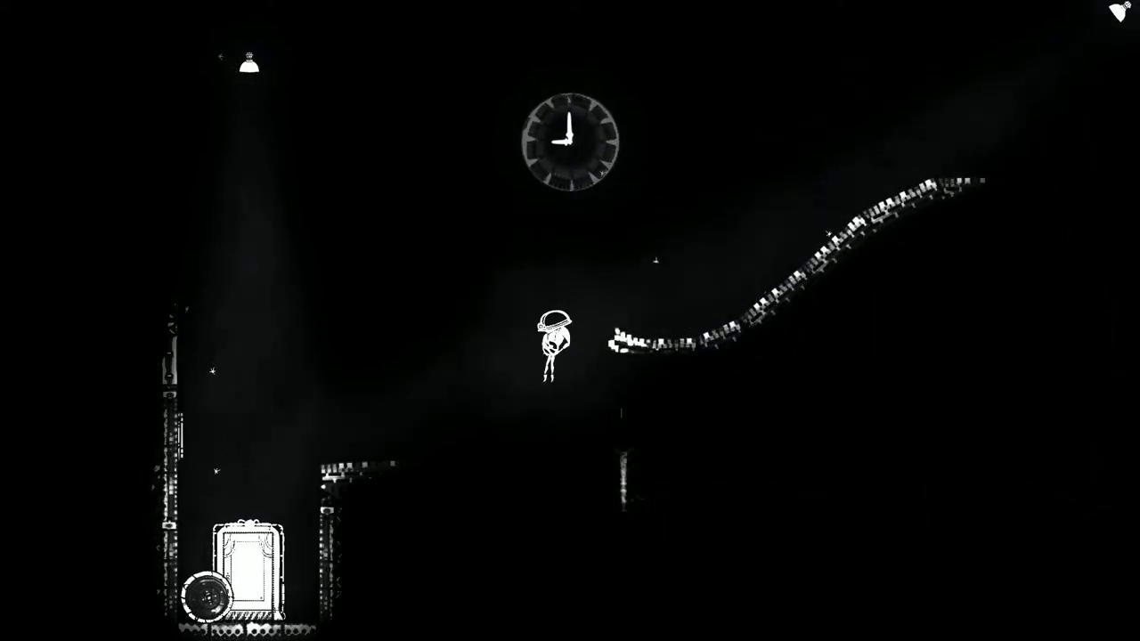
{"action": "key", "text": "Left"}
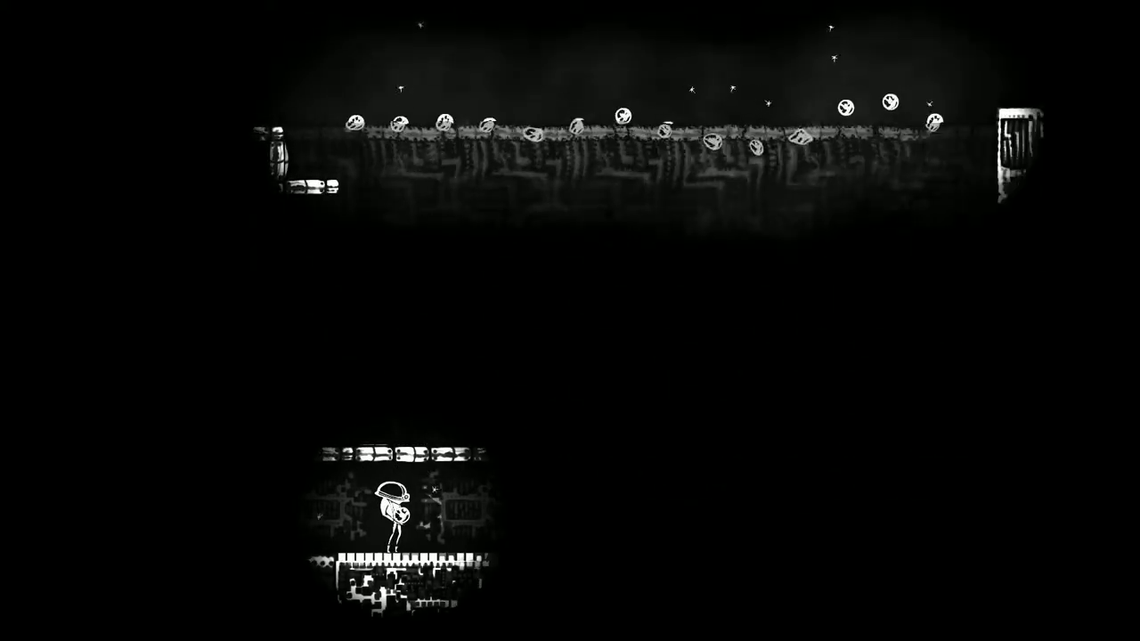
{"action": "key", "text": "Right"}
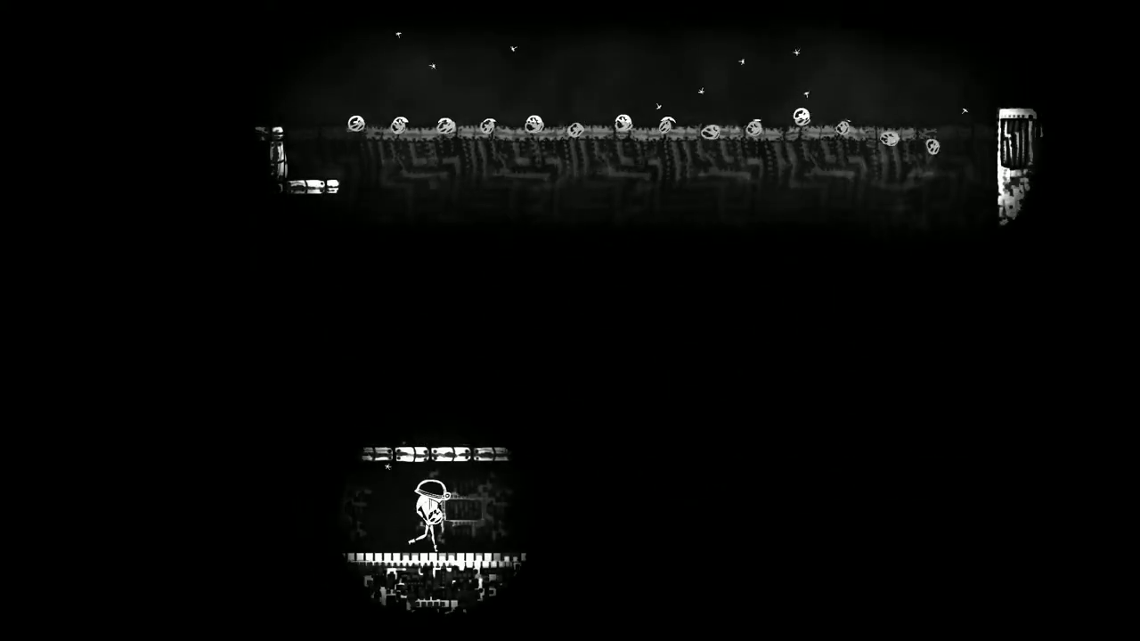
{"action": "key", "text": "Right"}
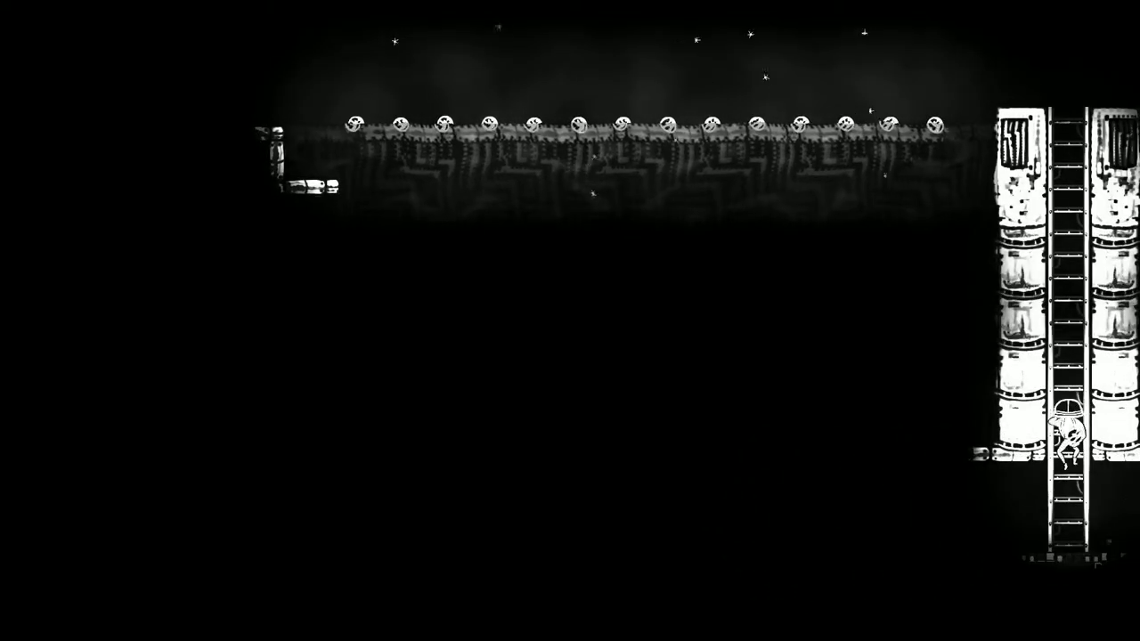
{"action": "key", "text": "Up"}
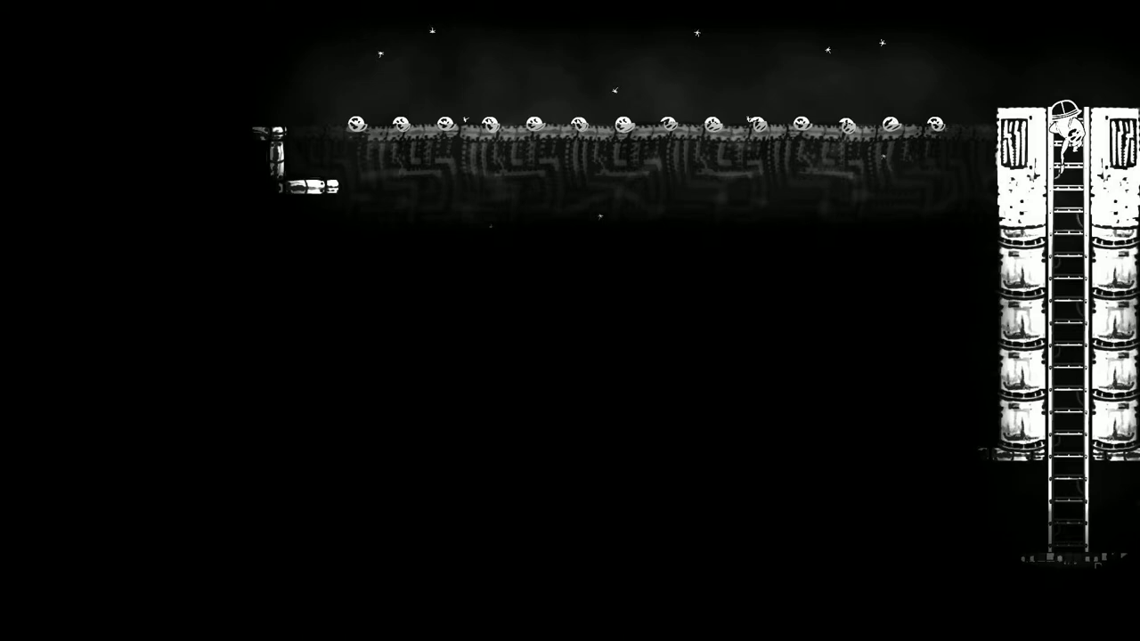
{"action": "key", "text": "Right"}
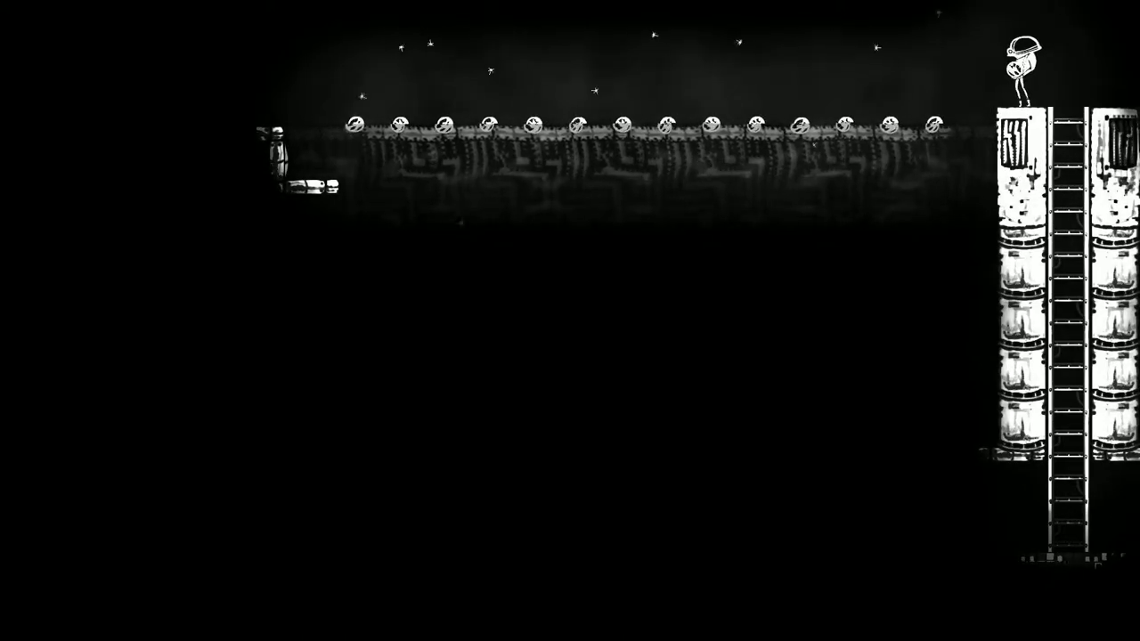
{"action": "key", "text": "Left"}
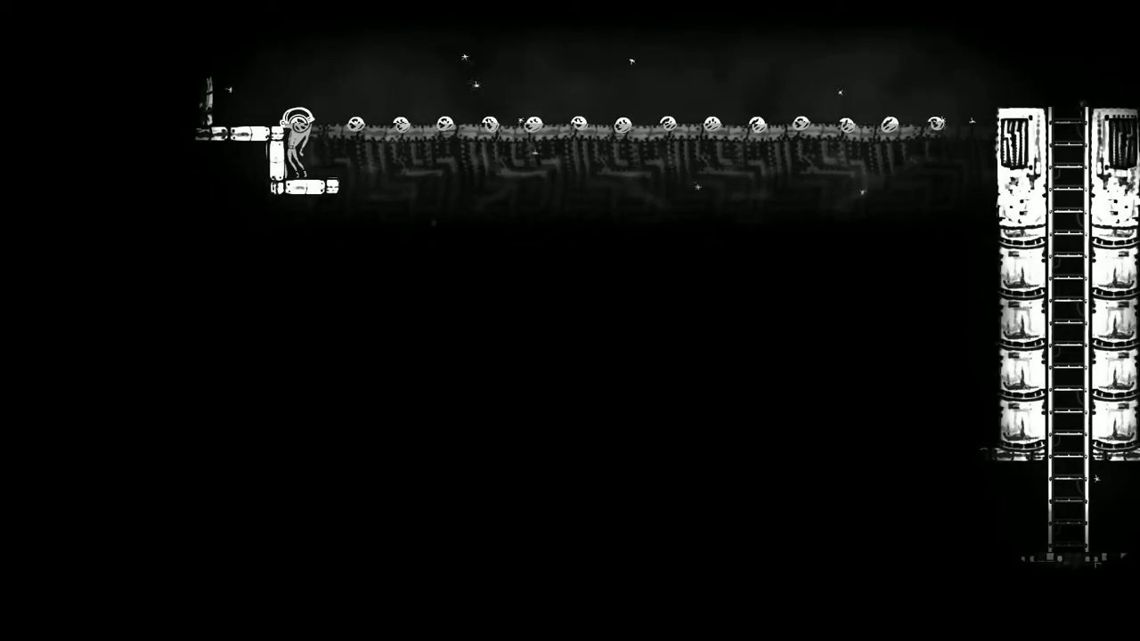
{"action": "key", "text": "space"}
{"action": "key", "text": "Left"}
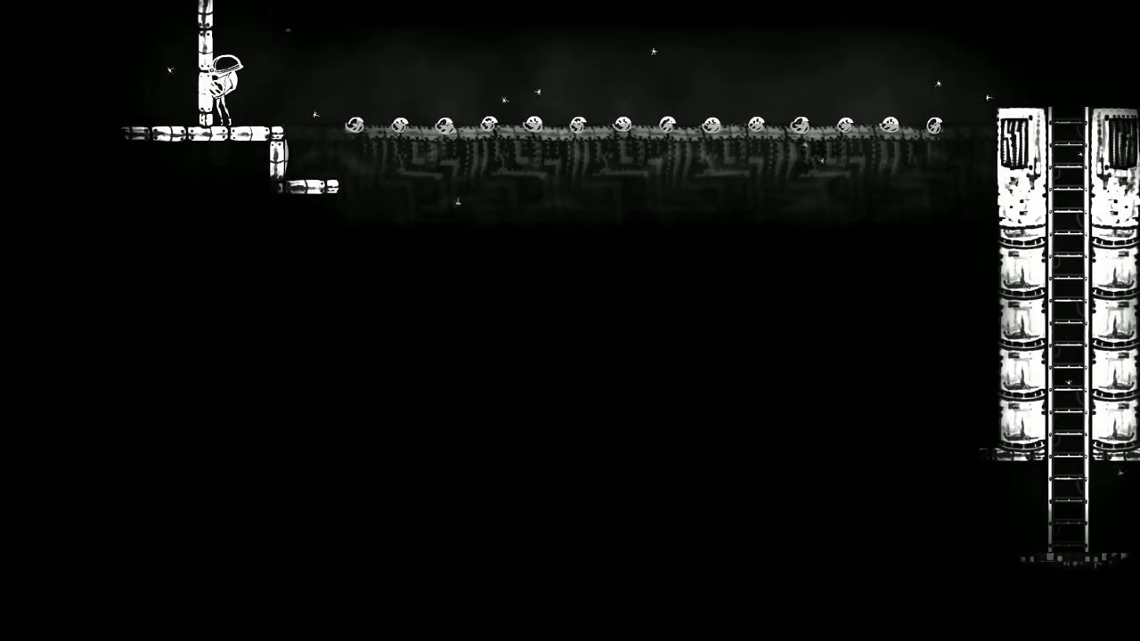
{"action": "key", "text": "space"}
{"action": "key", "text": "Right"}
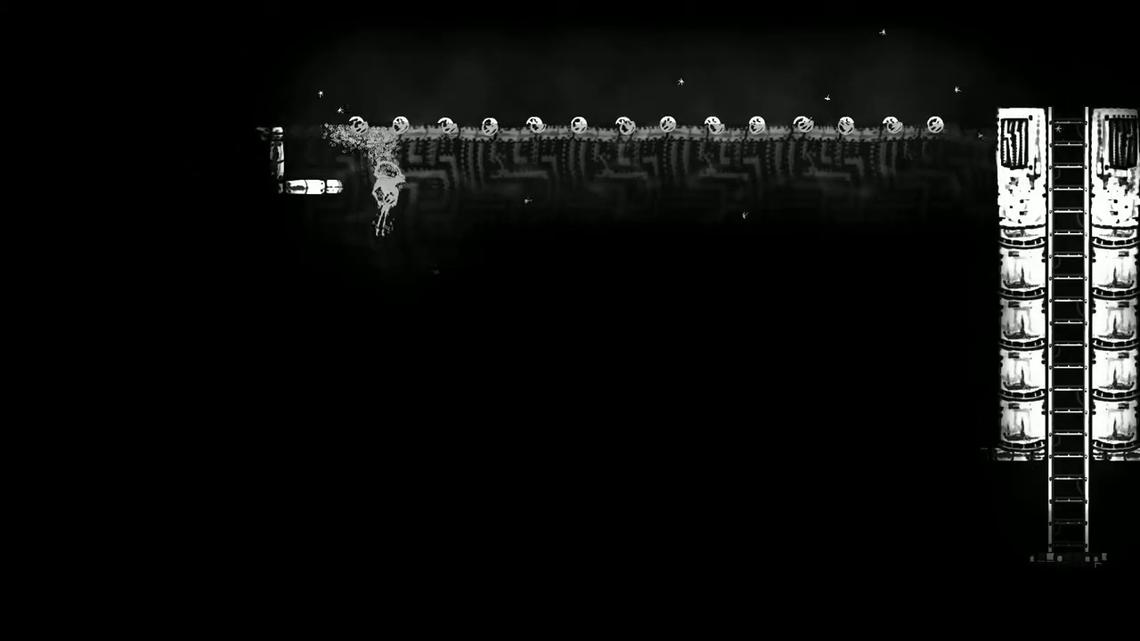
{"action": "key", "text": "Left"}
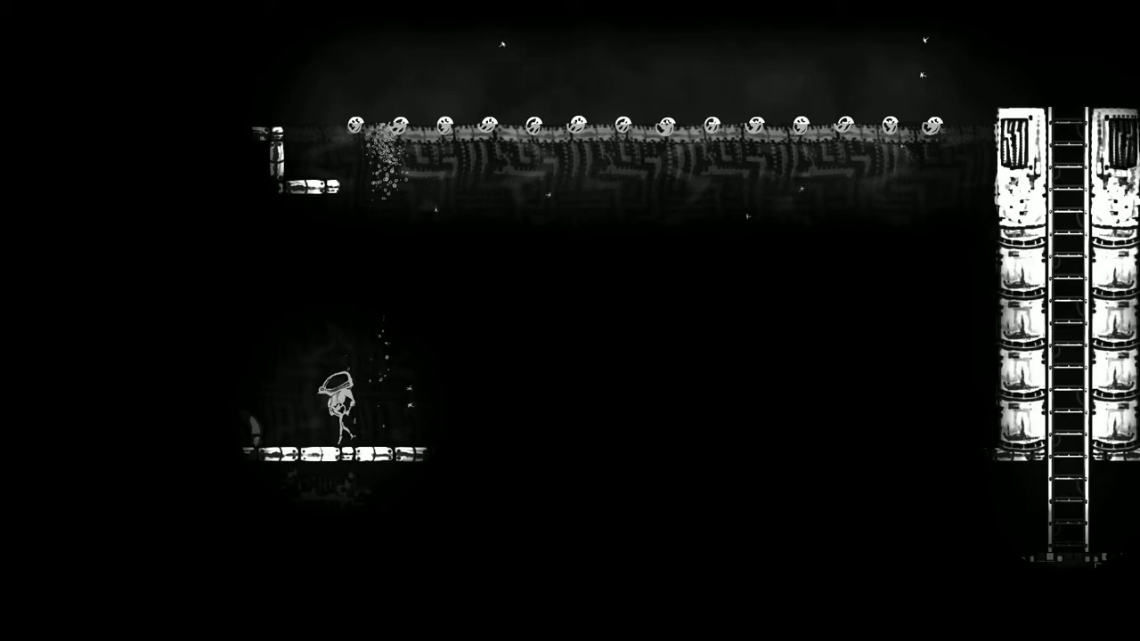
{"action": "key", "text": "Left"}
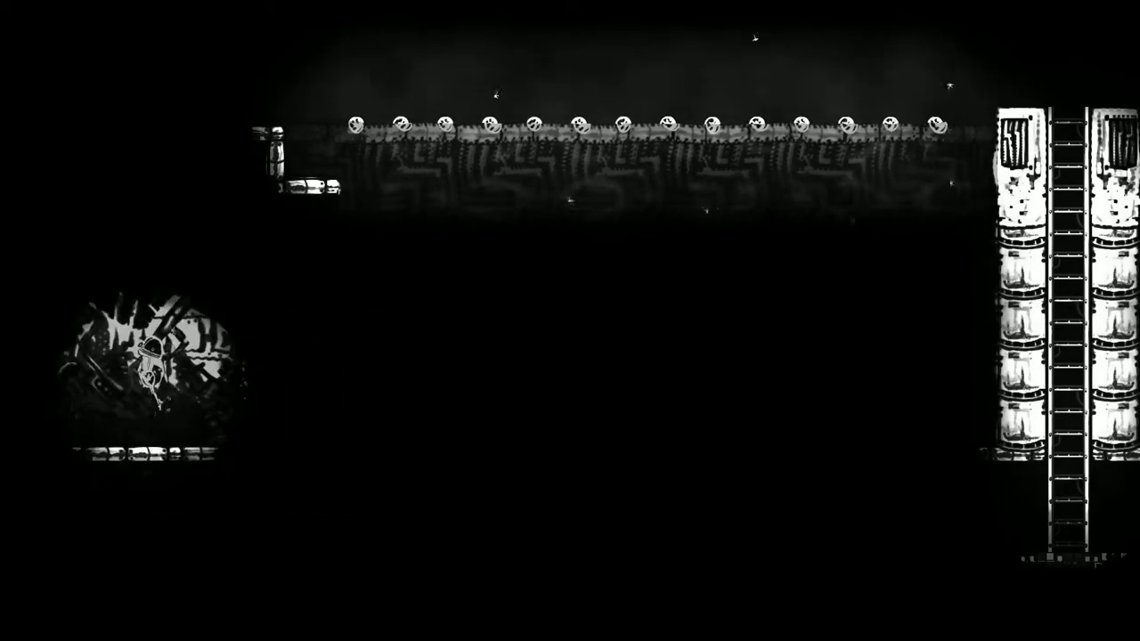
{"action": "key", "text": "space"}
{"action": "key", "text": "Left"}
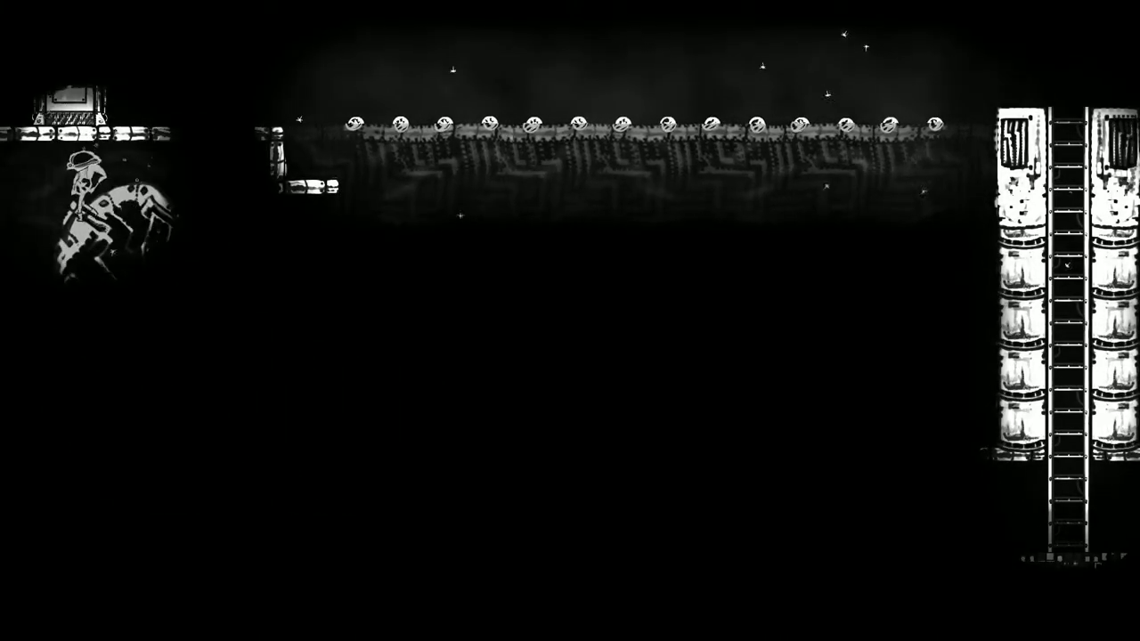
{"action": "key", "text": "Right"}
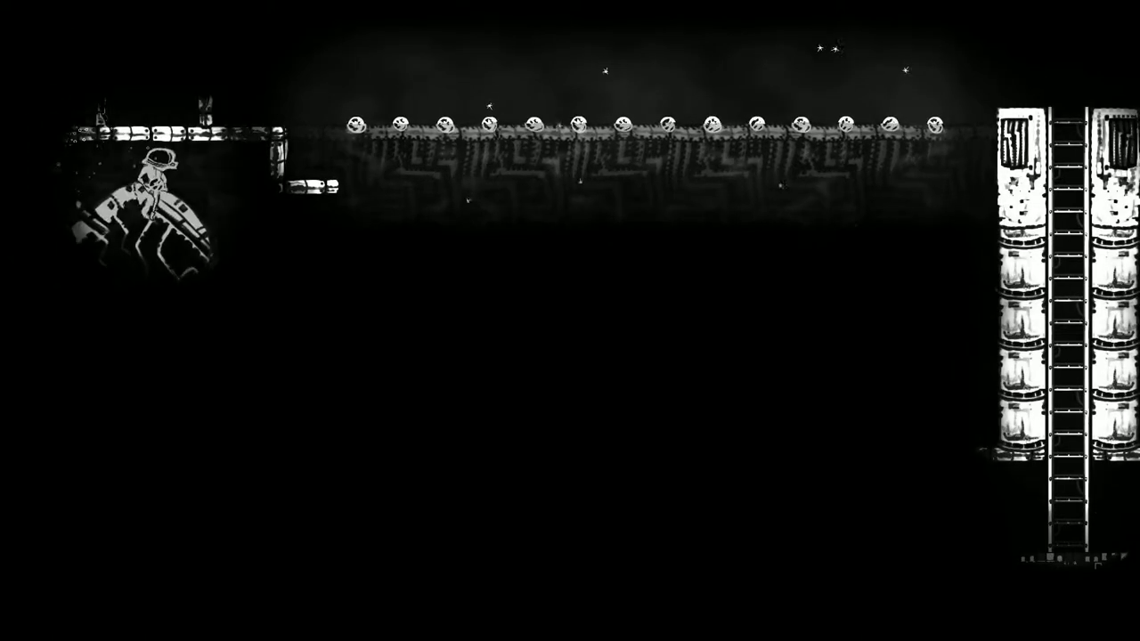
{"action": "key", "text": "Right"}
{"action": "key", "text": "Left"}
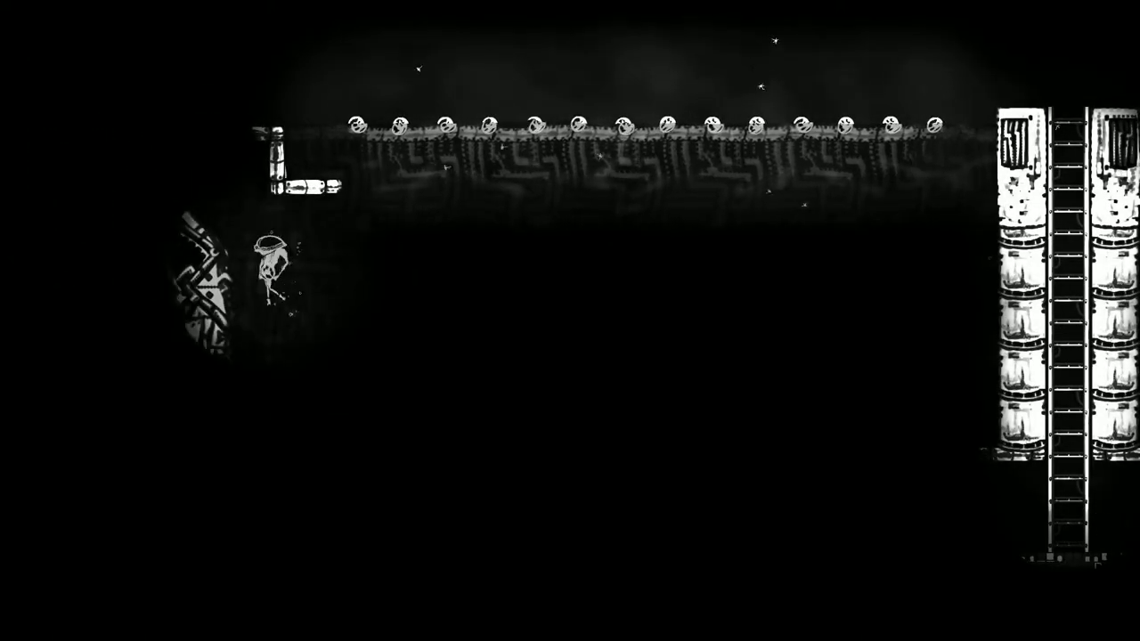
{"action": "key", "text": "Left"}
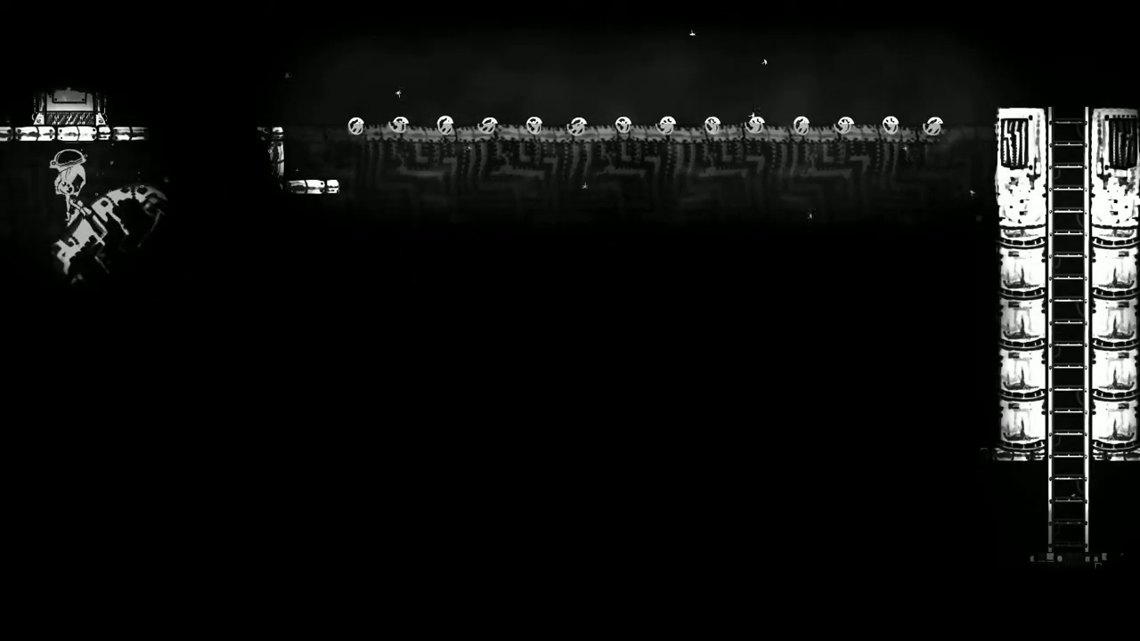
{"action": "key", "text": "Down"}
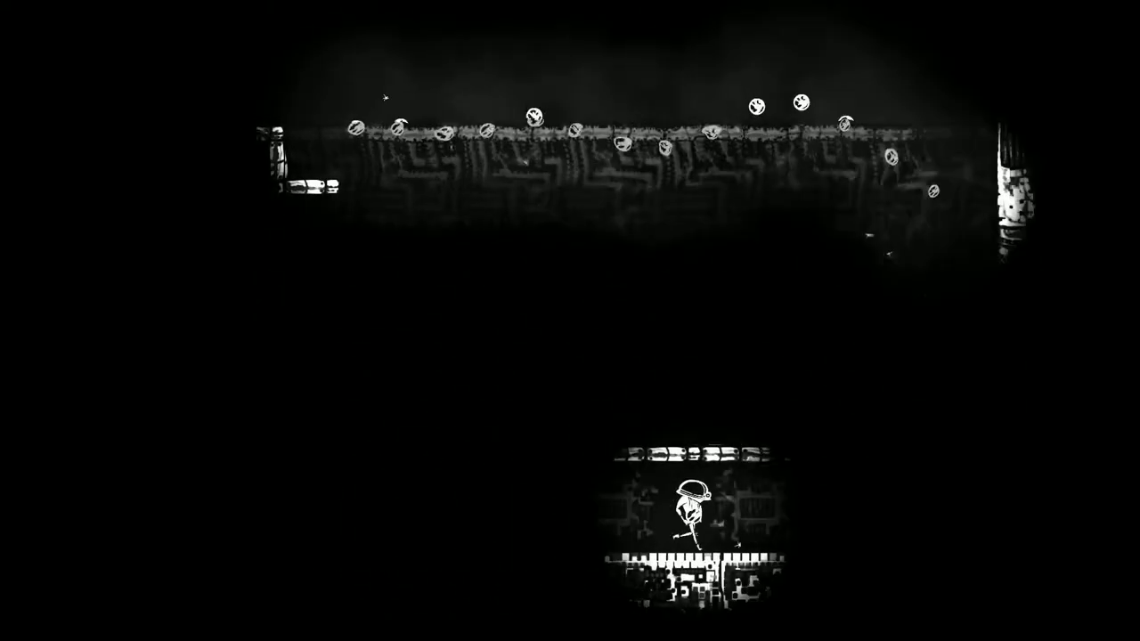
{"action": "key", "text": "Right"}
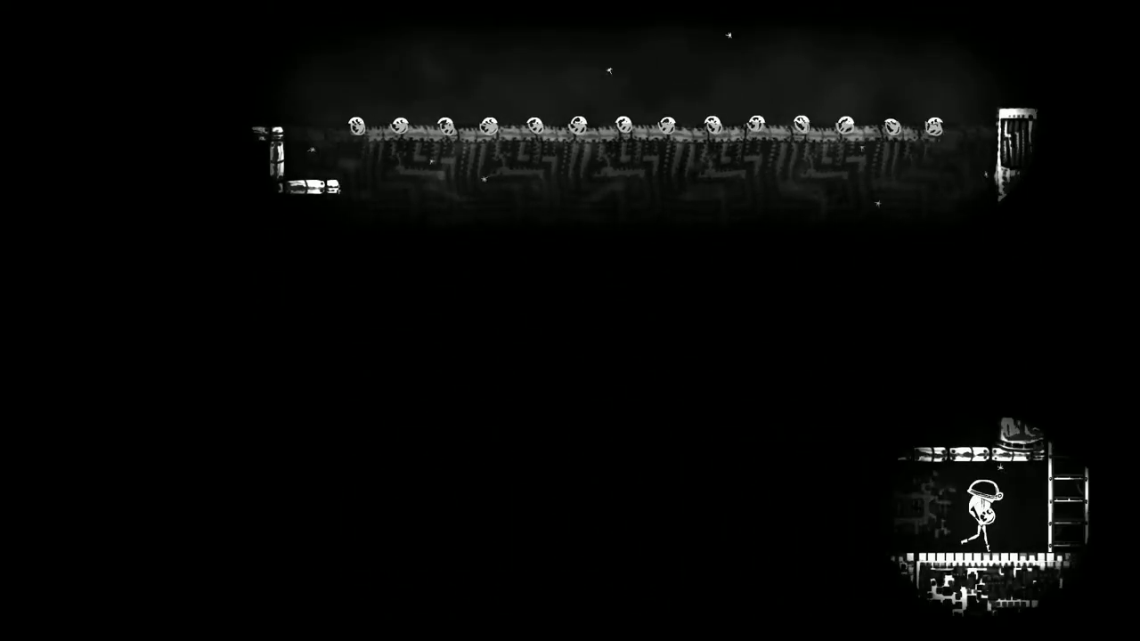
{"action": "key", "text": "Up"}
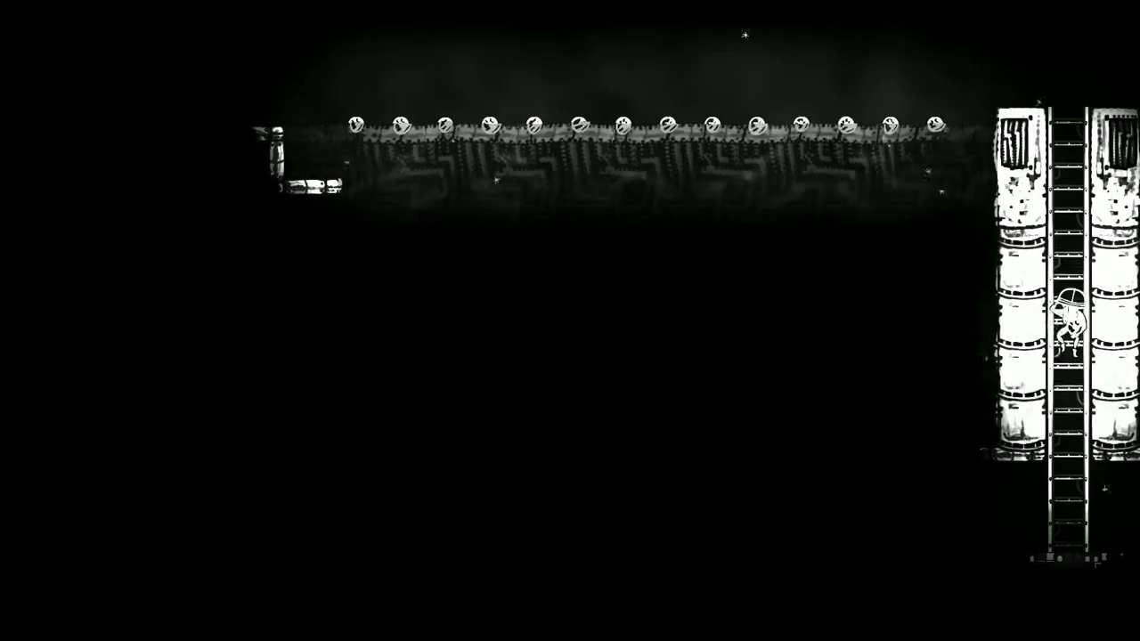
{"action": "key", "text": "Up"}
{"action": "key", "text": "Left"}
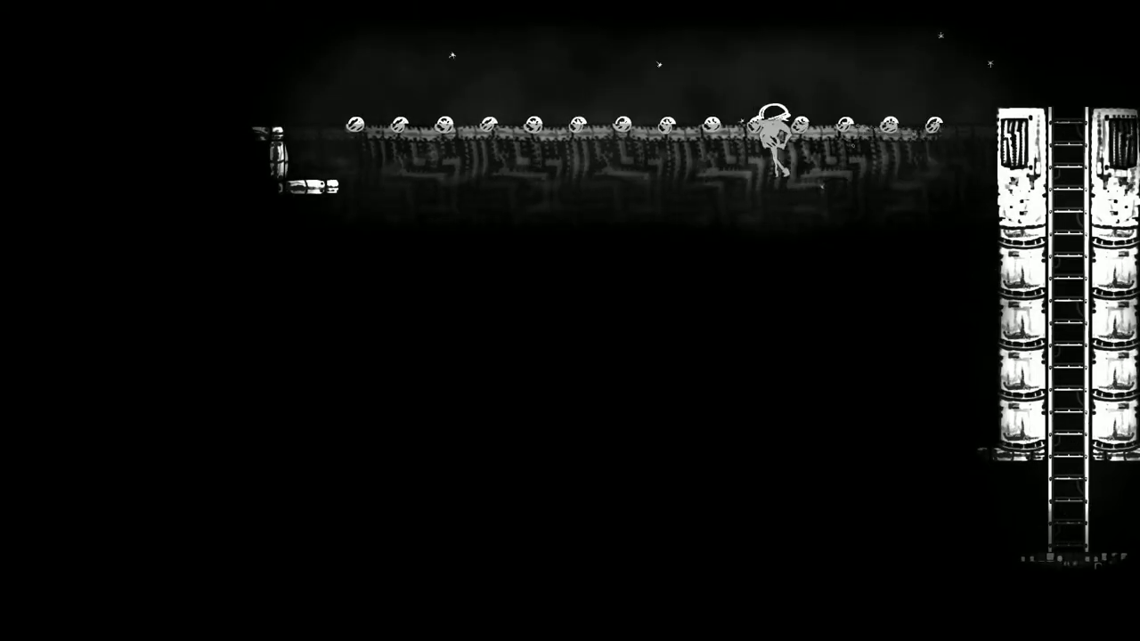
{"action": "key", "text": "Left"}
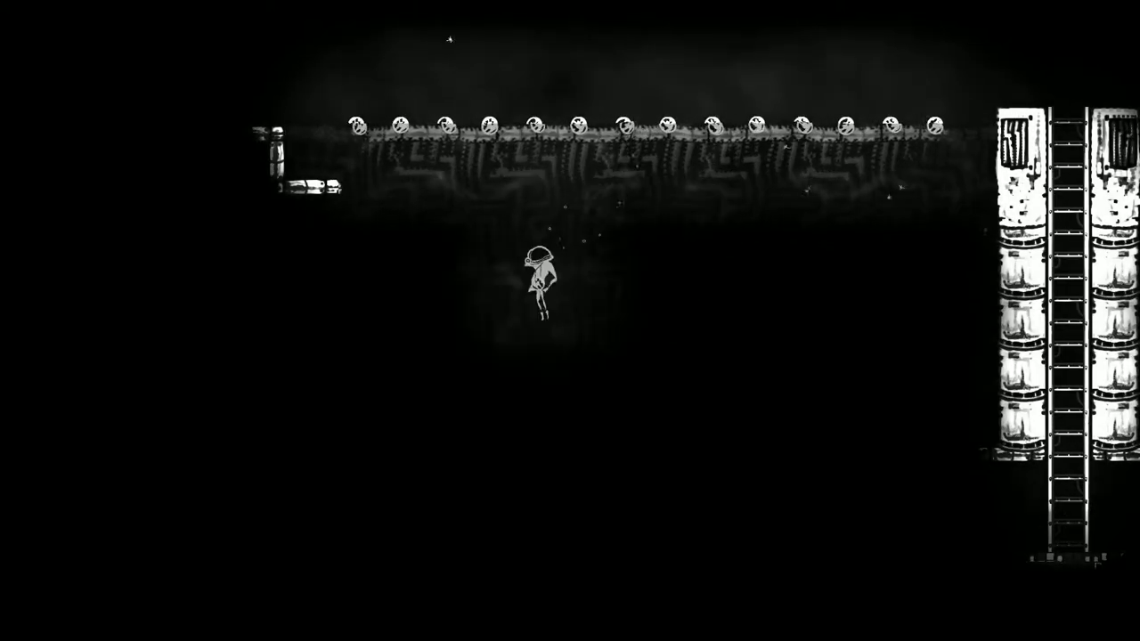
{"action": "key", "text": "Up"}
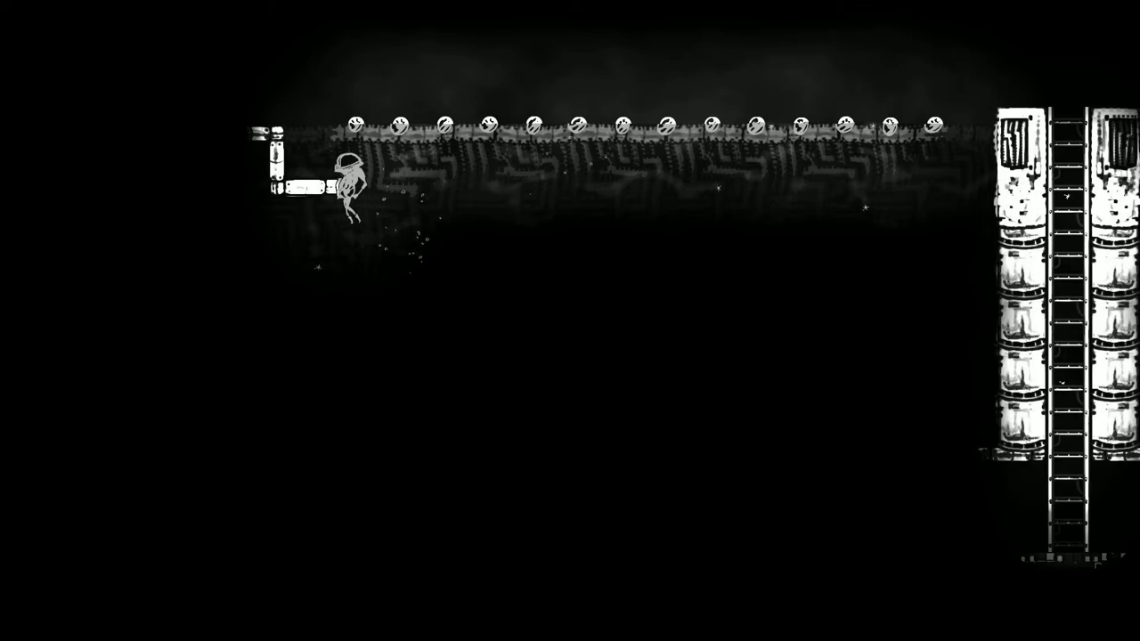
{"action": "key", "text": "Down"}
{"action": "key", "text": "Left"}
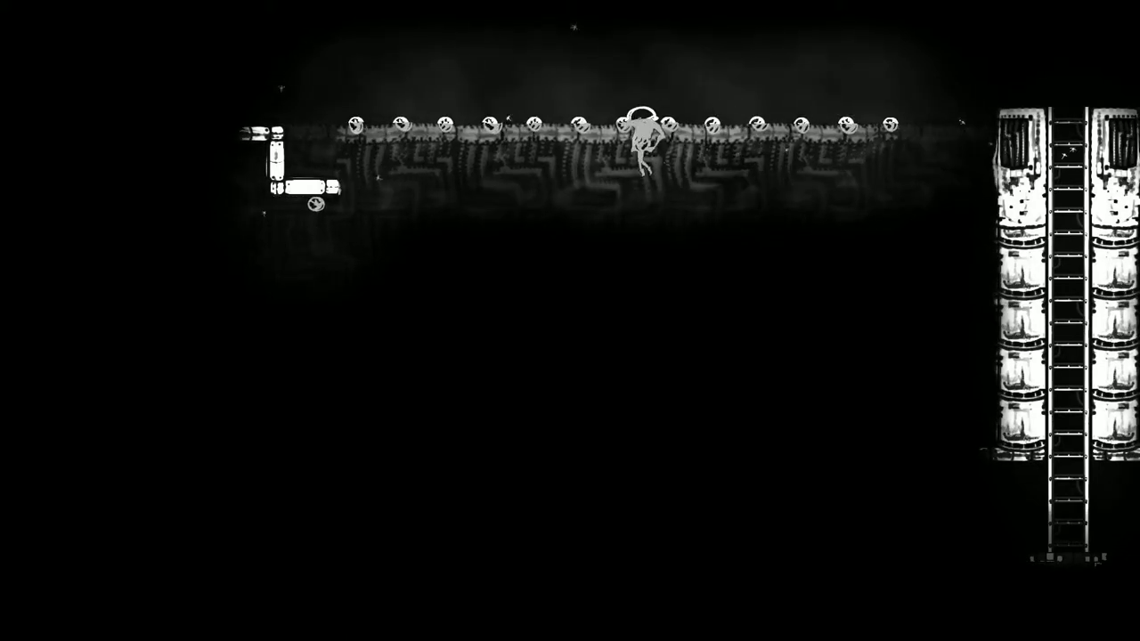
{"action": "key", "text": "Left"}
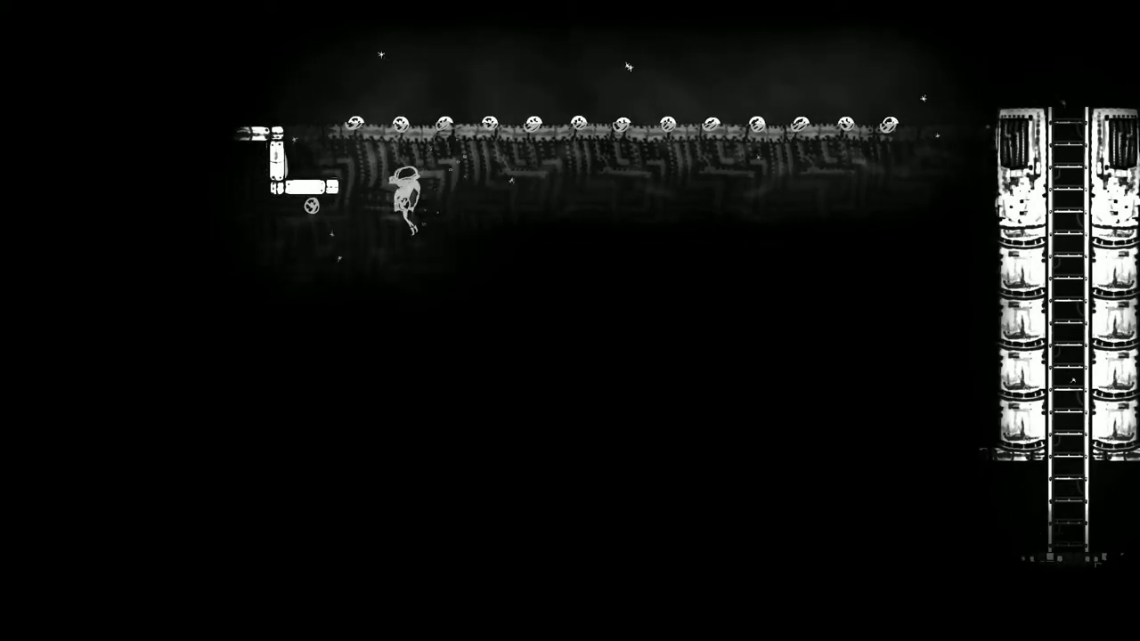
{"action": "key", "text": "Left"}
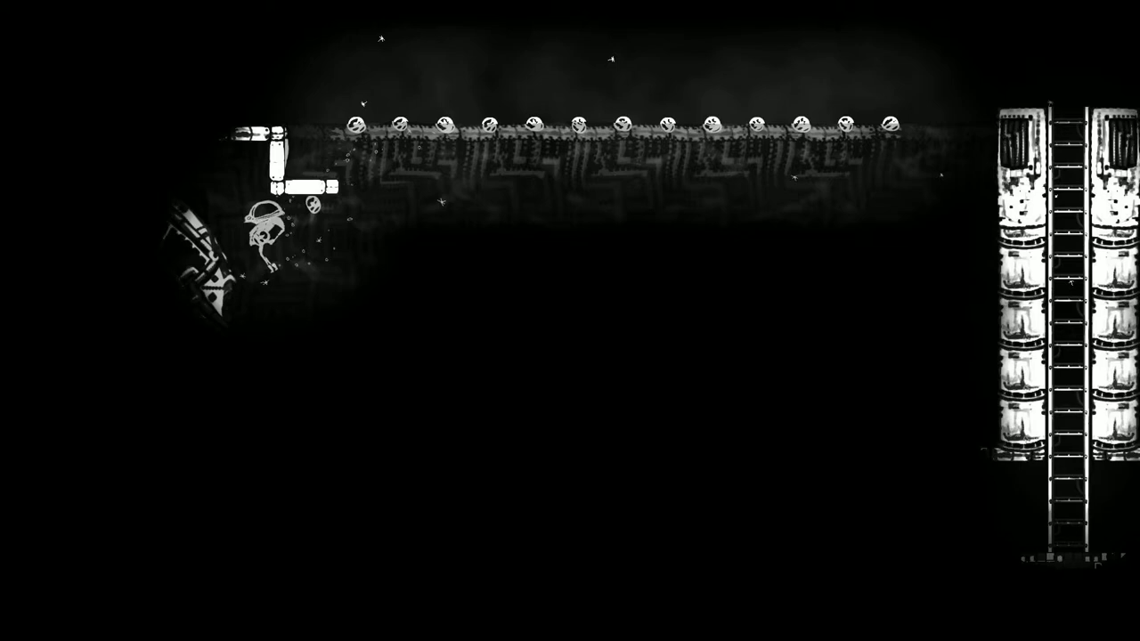
{"action": "key", "text": "Up"}
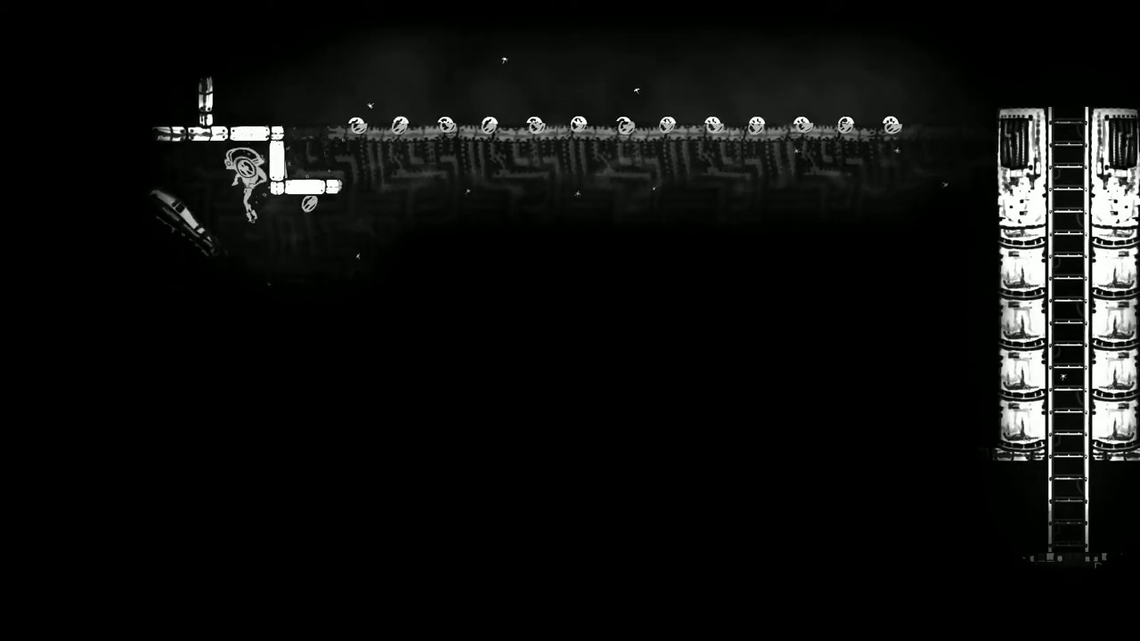
{"action": "key", "text": "Right"}
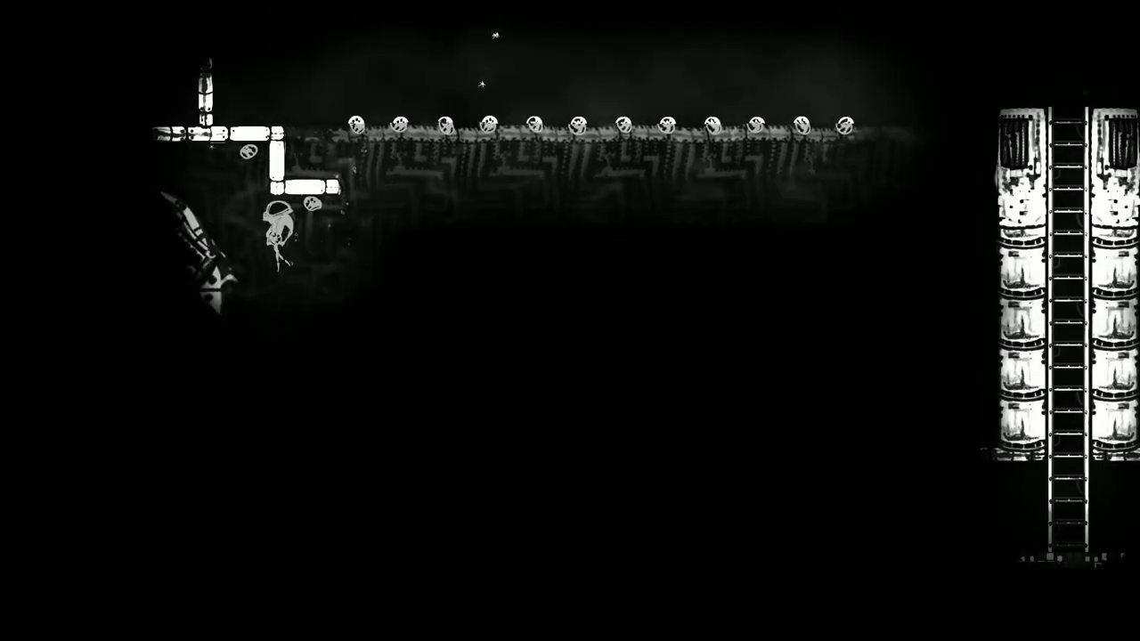
{"action": "key", "text": "Left"}
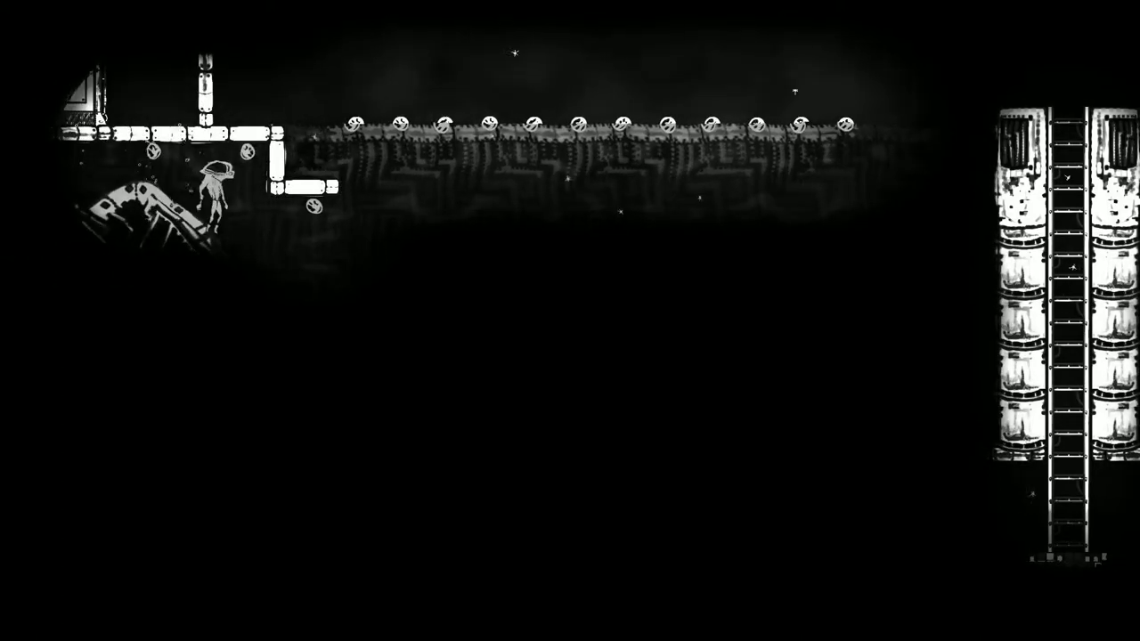
{"action": "key", "text": "Right"}
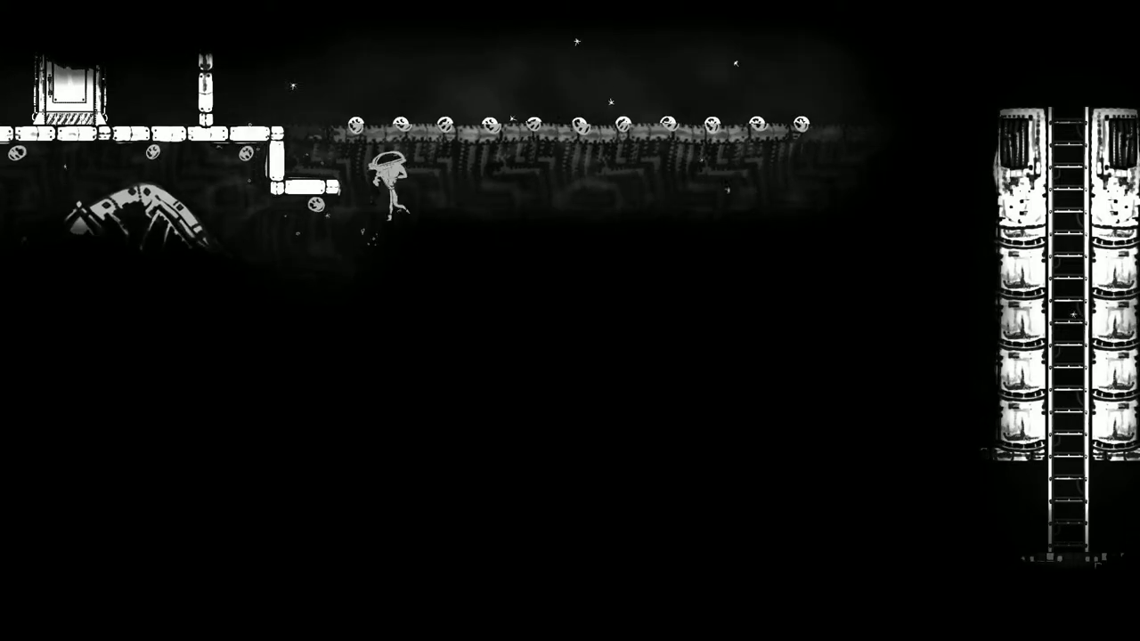
{"action": "key", "text": "Left"}
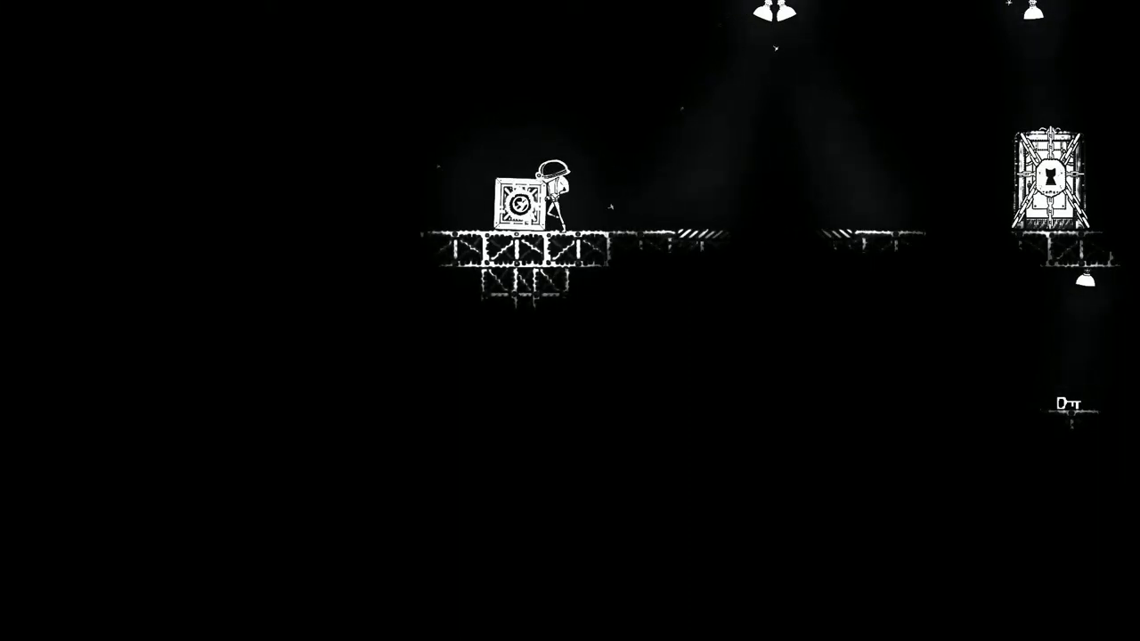
{"action": "key", "text": "Left"}
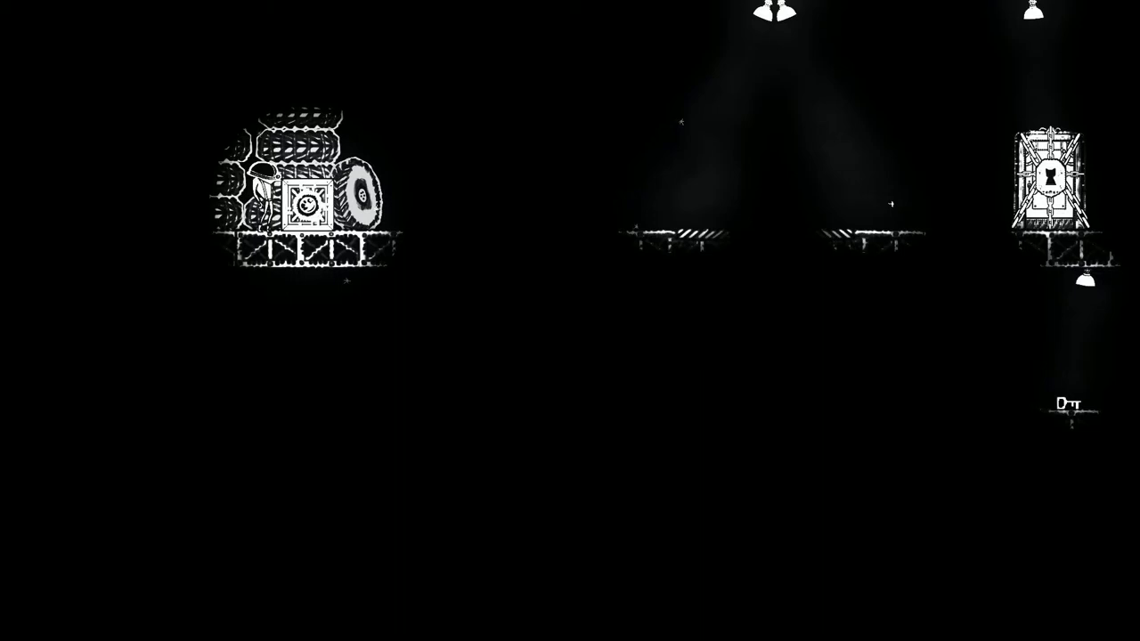
{"action": "key", "text": "Up"}
{"action": "key", "text": "Right"}
{"action": "key", "text": "Left"}
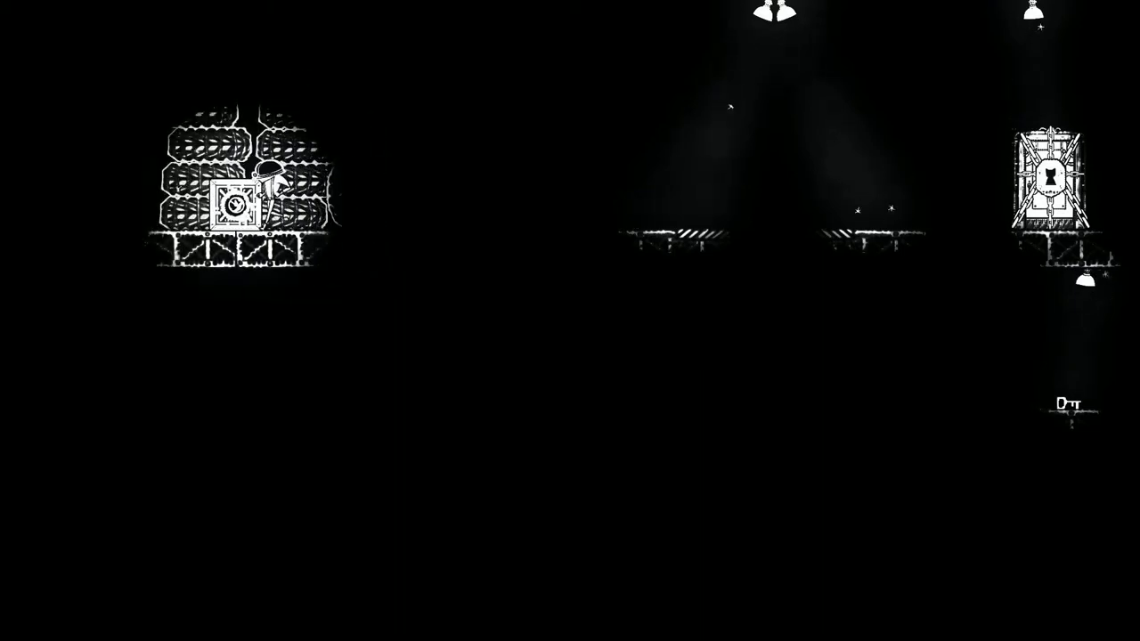
{"action": "key", "text": "Left"}
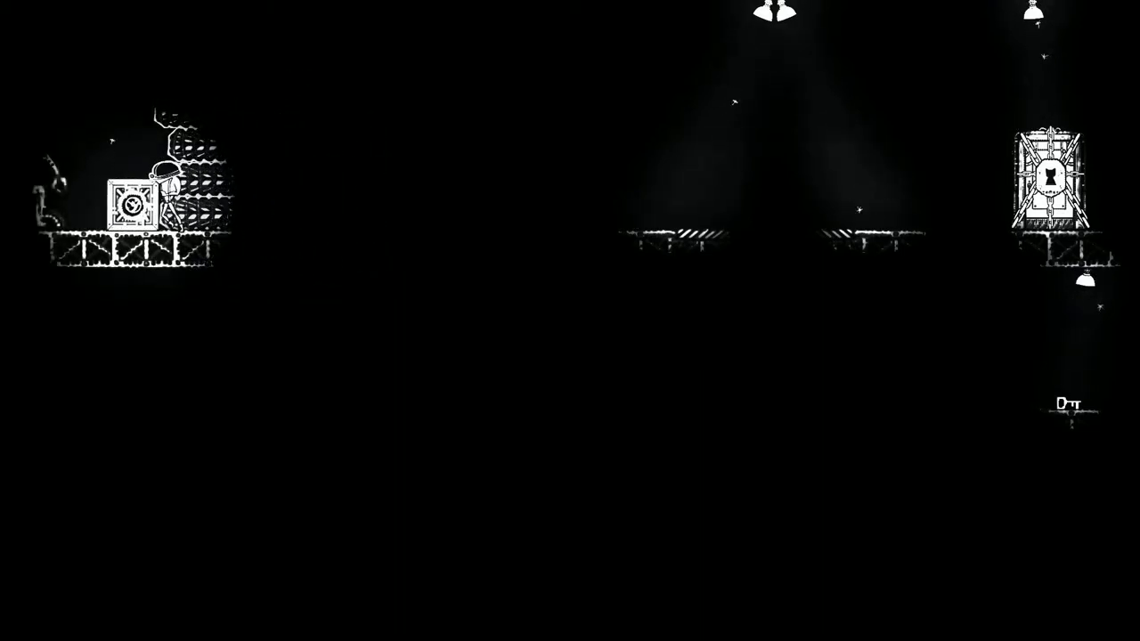
{"action": "key", "text": "Left"}
{"action": "key", "text": "Up"}
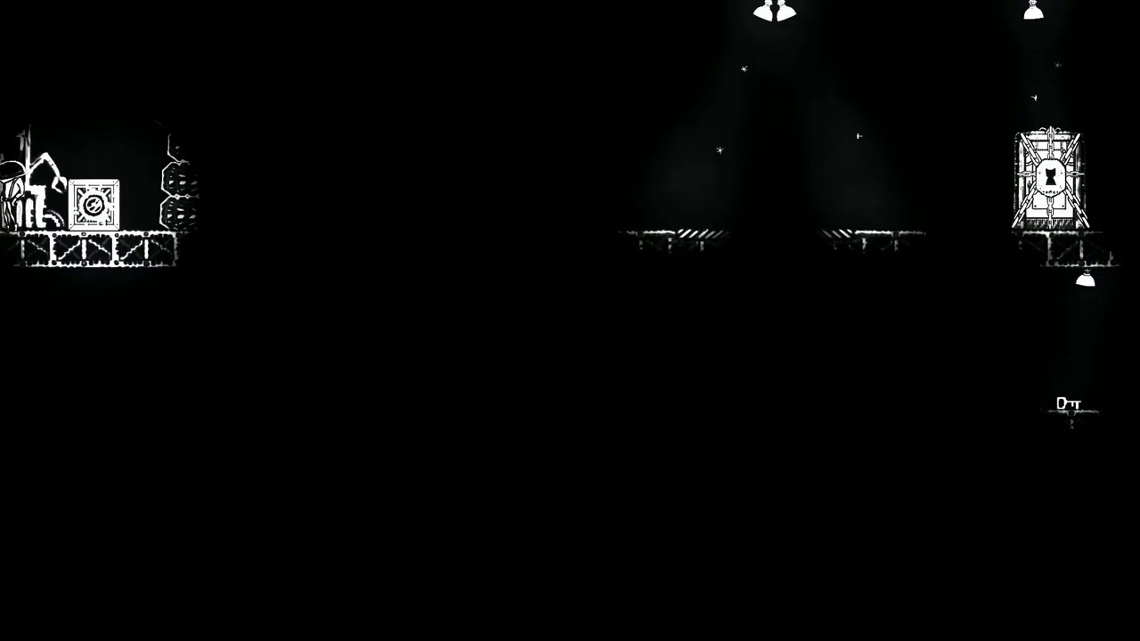
{"action": "key", "text": "Right"}
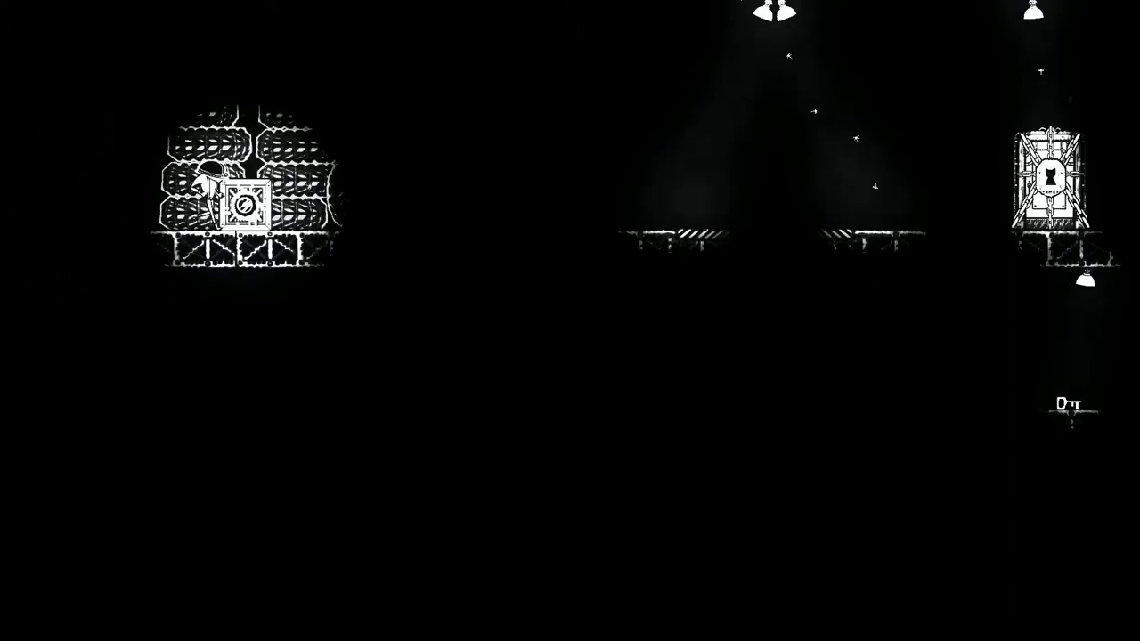
{"action": "key", "text": "Right"}
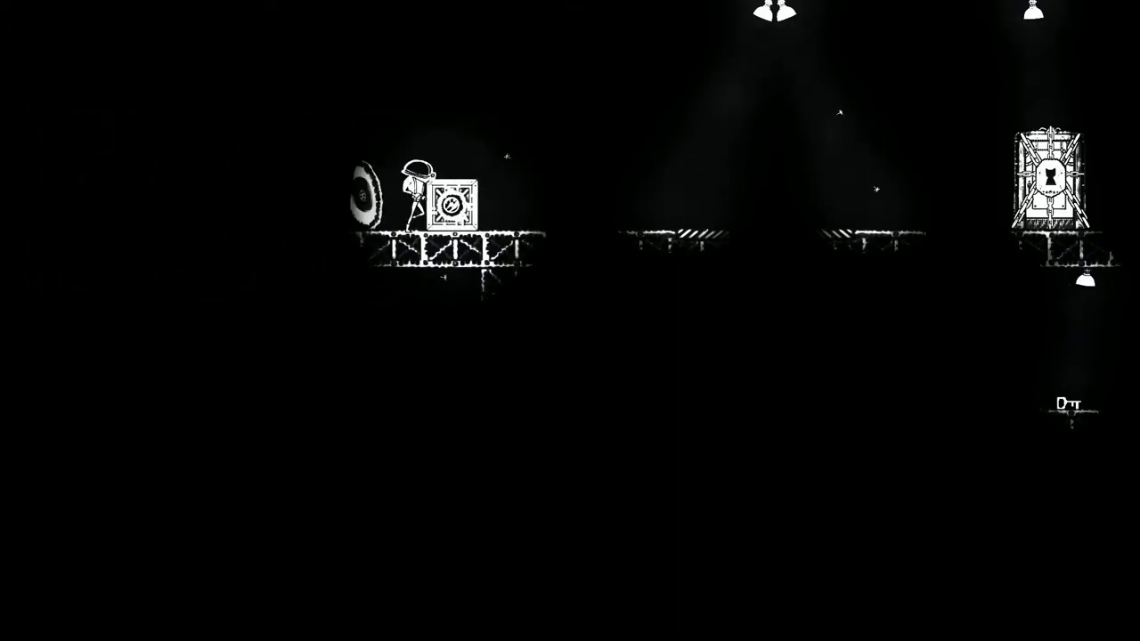
{"action": "key", "text": "Right"}
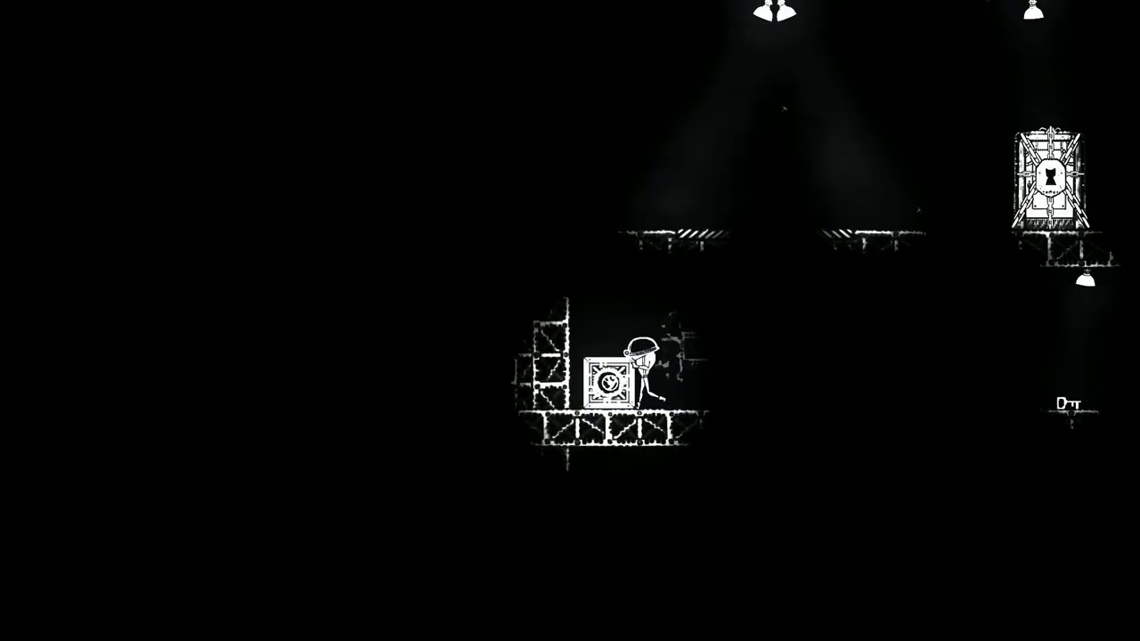
{"action": "key", "text": "Left"}
{"action": "key", "text": "Up"}
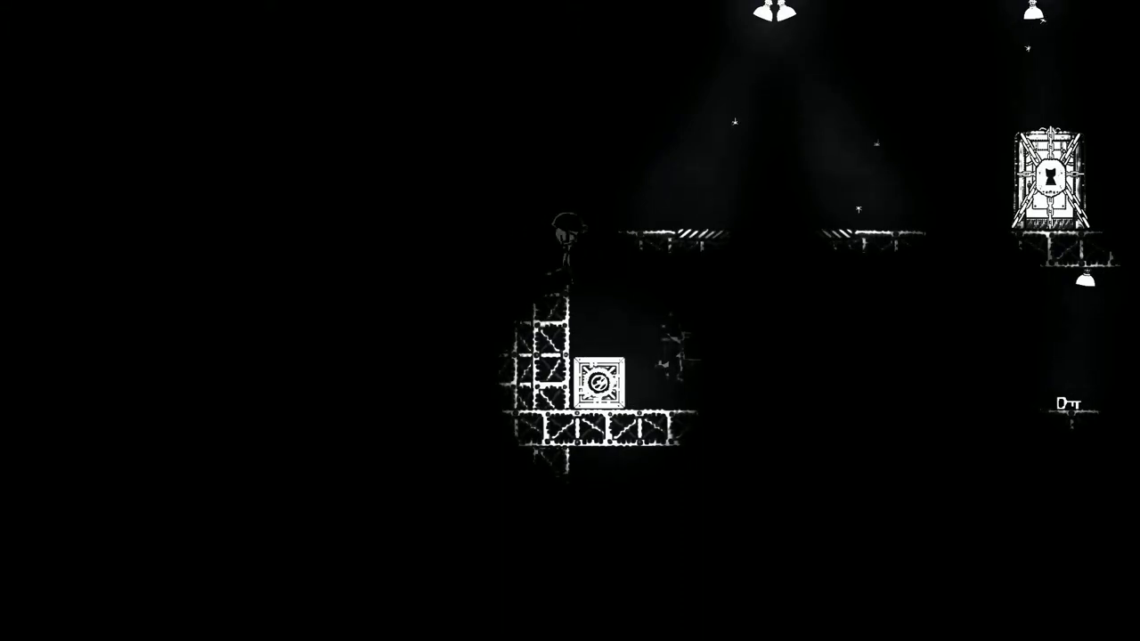
{"action": "key", "text": "Left"}
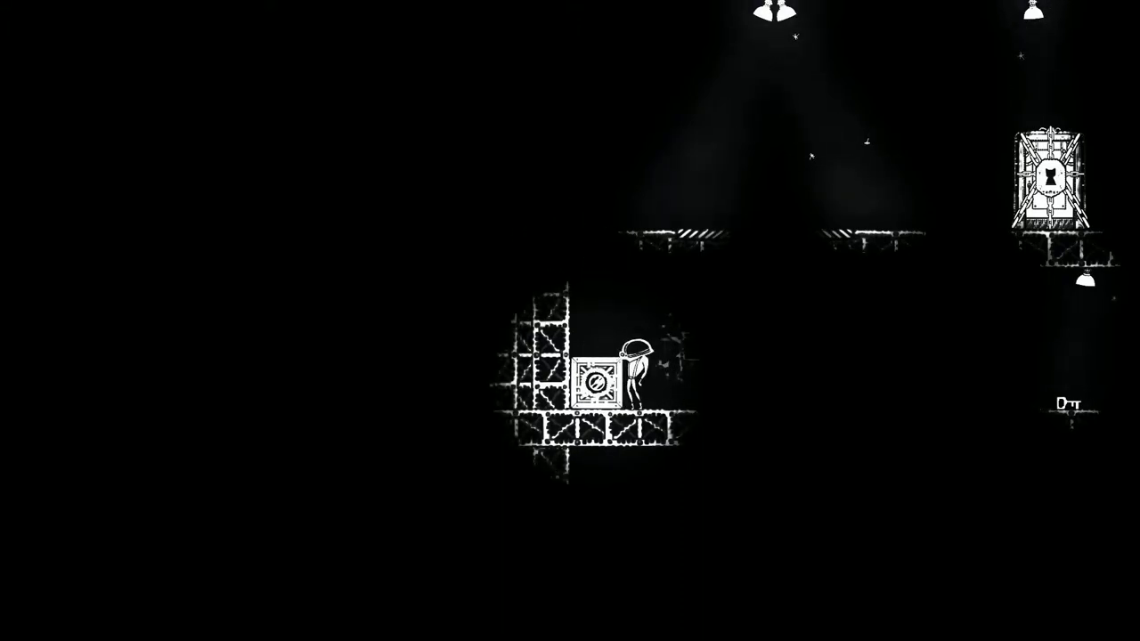
{"action": "key", "text": "Left"}
{"action": "key", "text": "Right"}
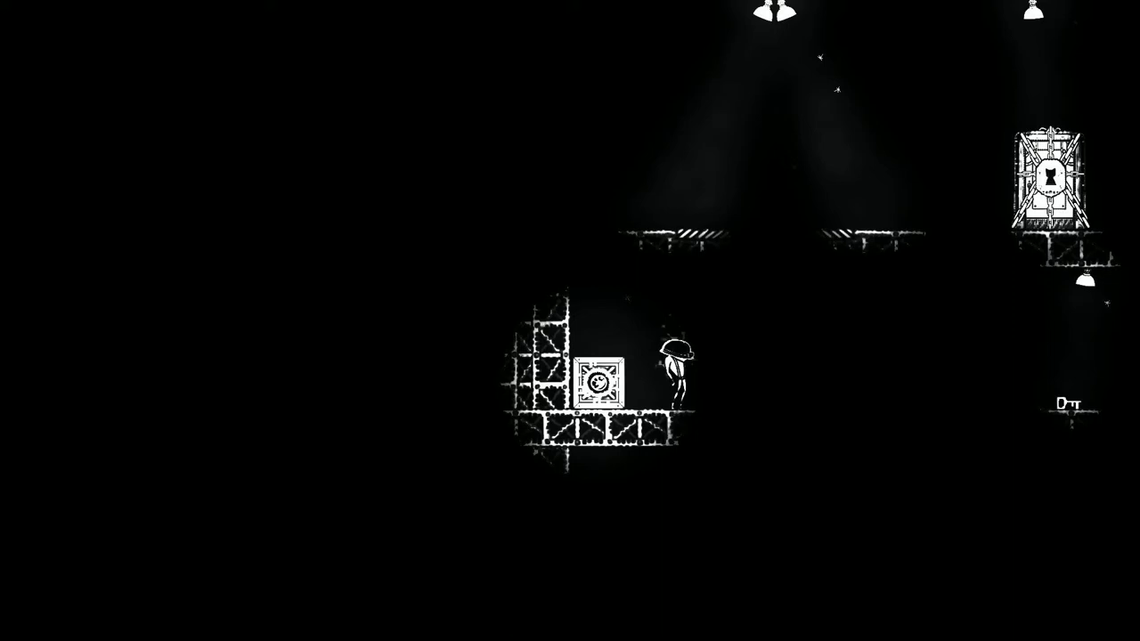
{"action": "key", "text": "space"}
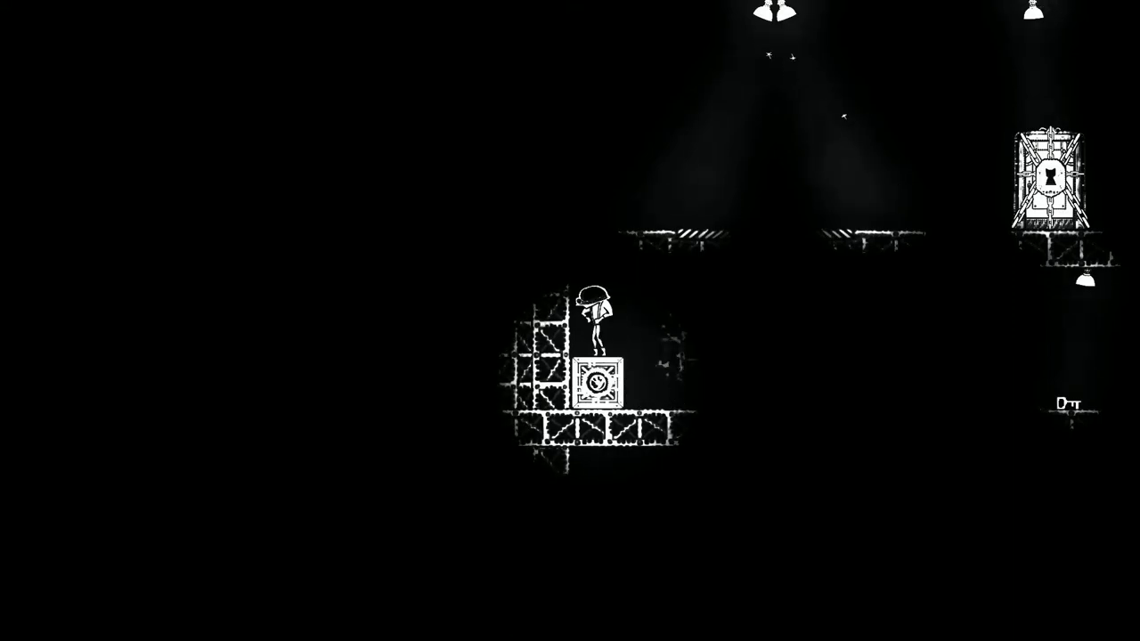
{"action": "key", "text": "r"}
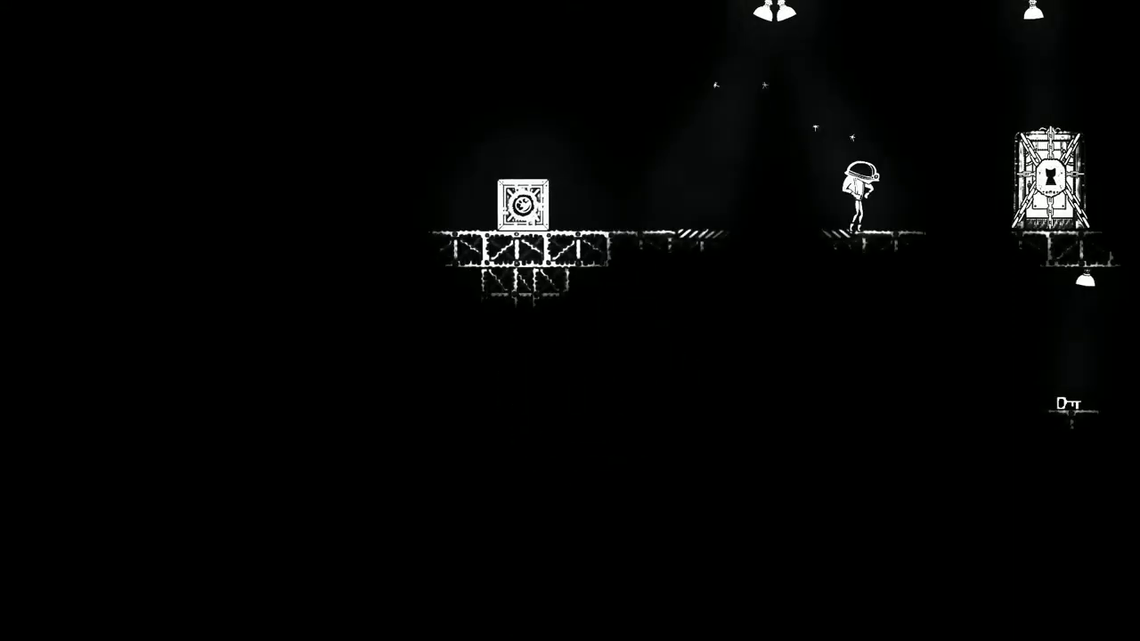
{"action": "key", "text": "space"}
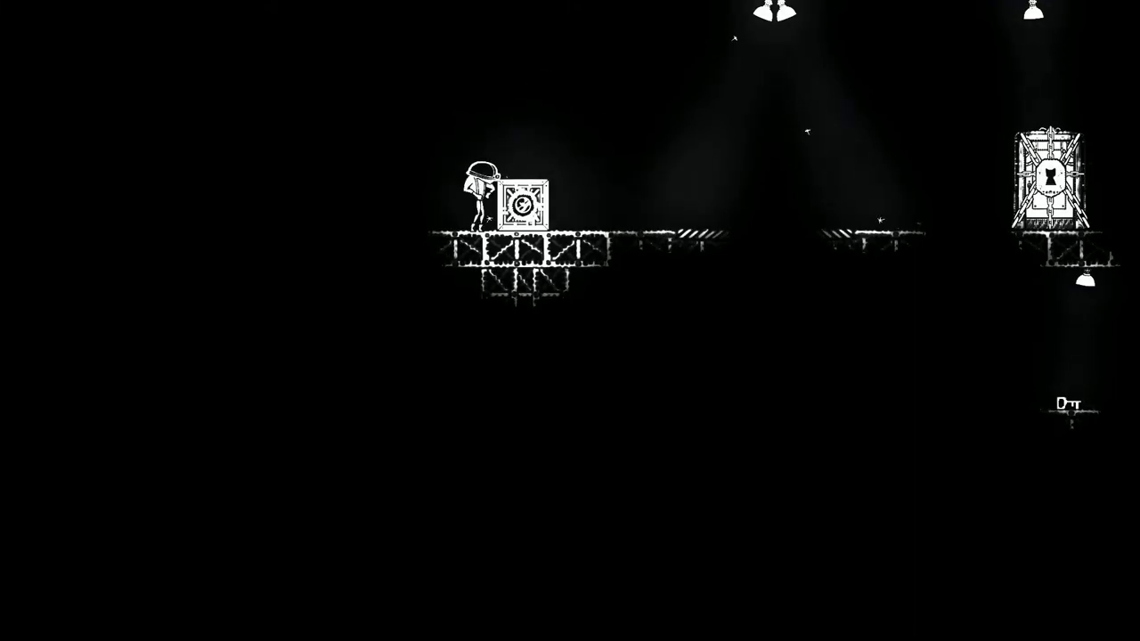
{"action": "key", "text": "Right"}
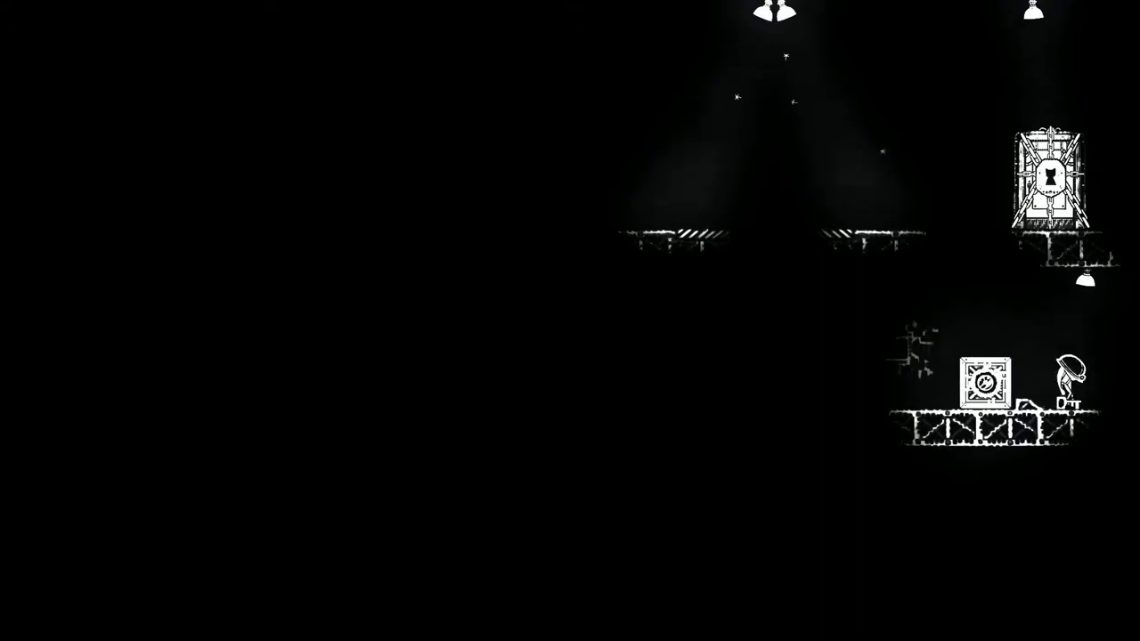
{"action": "key", "text": "Left"}
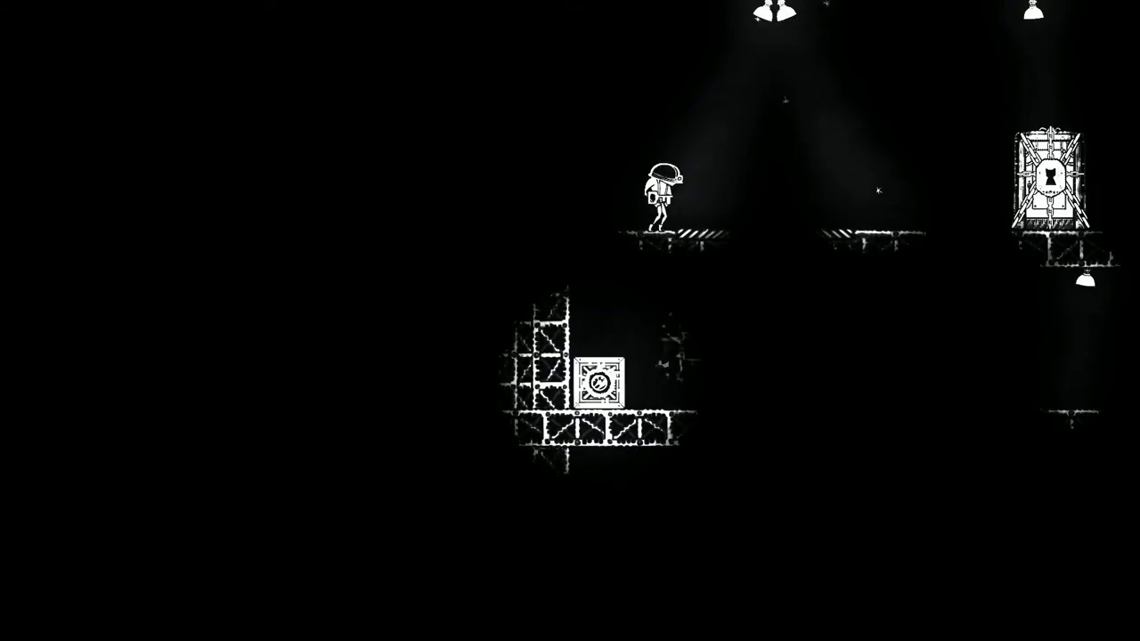
{"action": "key", "text": "Up"}
{"action": "key", "text": "Right"}
{"action": "key", "text": "Up"}
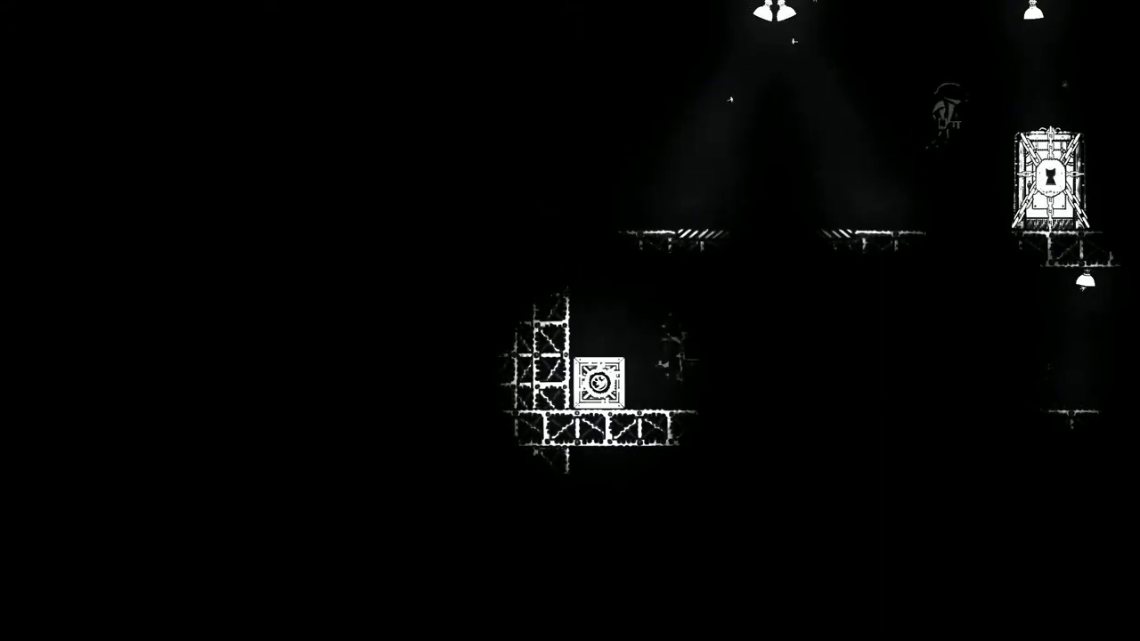
{"action": "key", "text": "Right"}
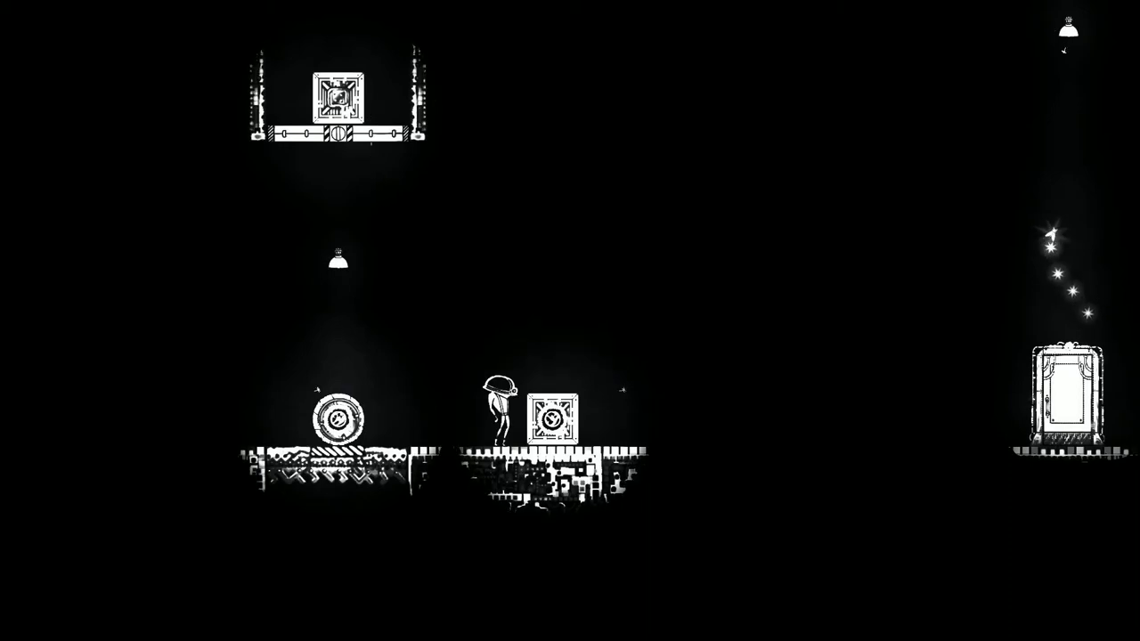
{"action": "key", "text": "Right"}
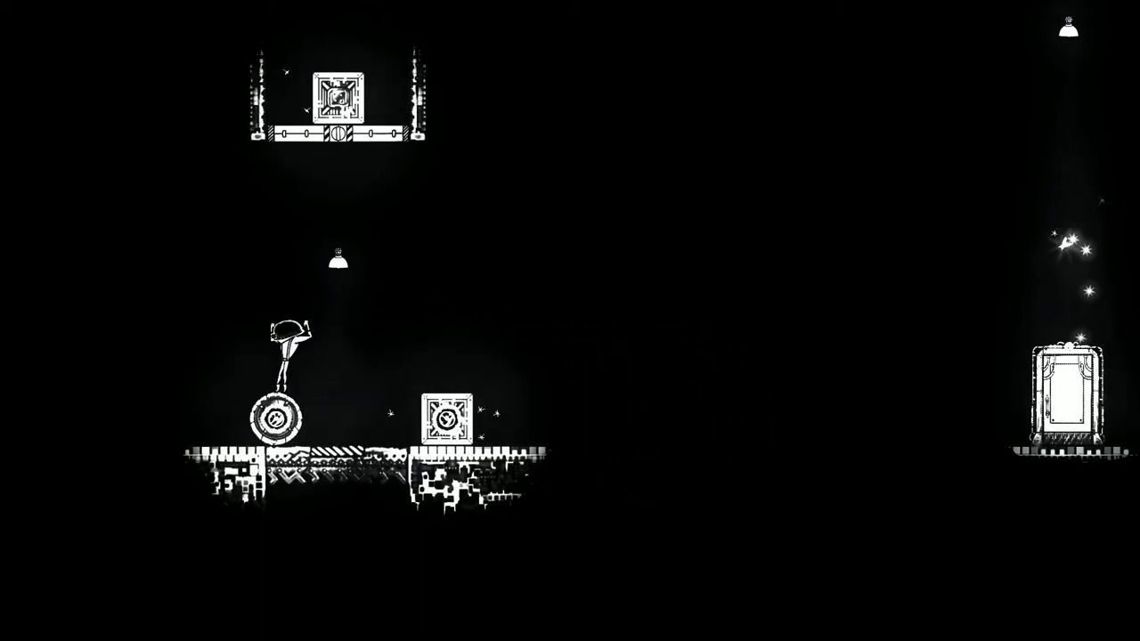
{"action": "key", "text": "Left"}
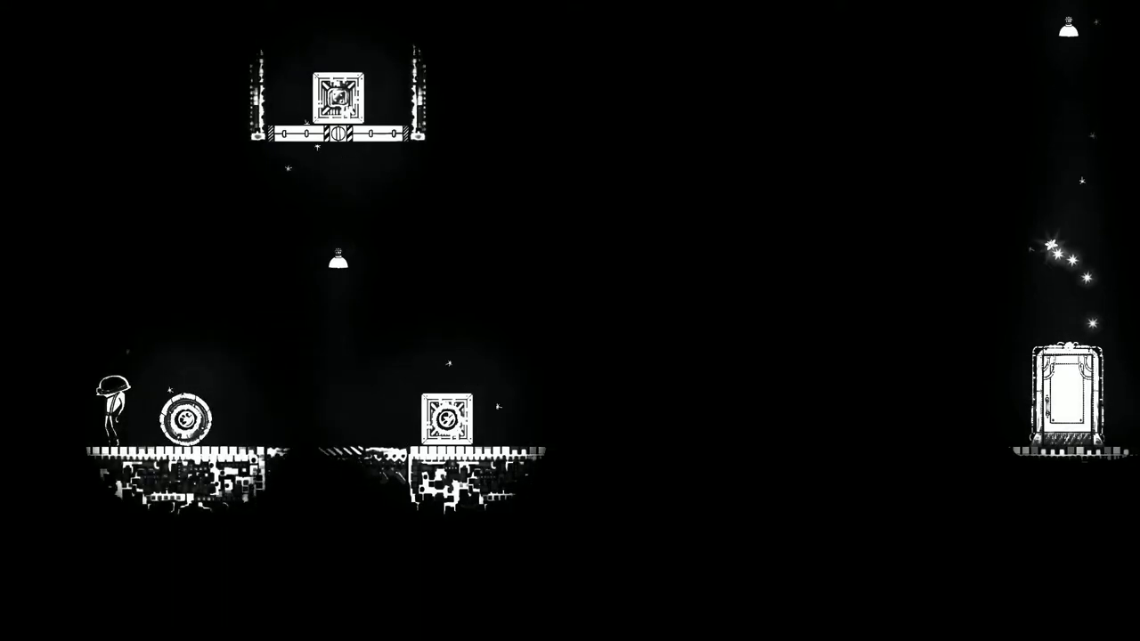
{"action": "key", "text": "Left"}
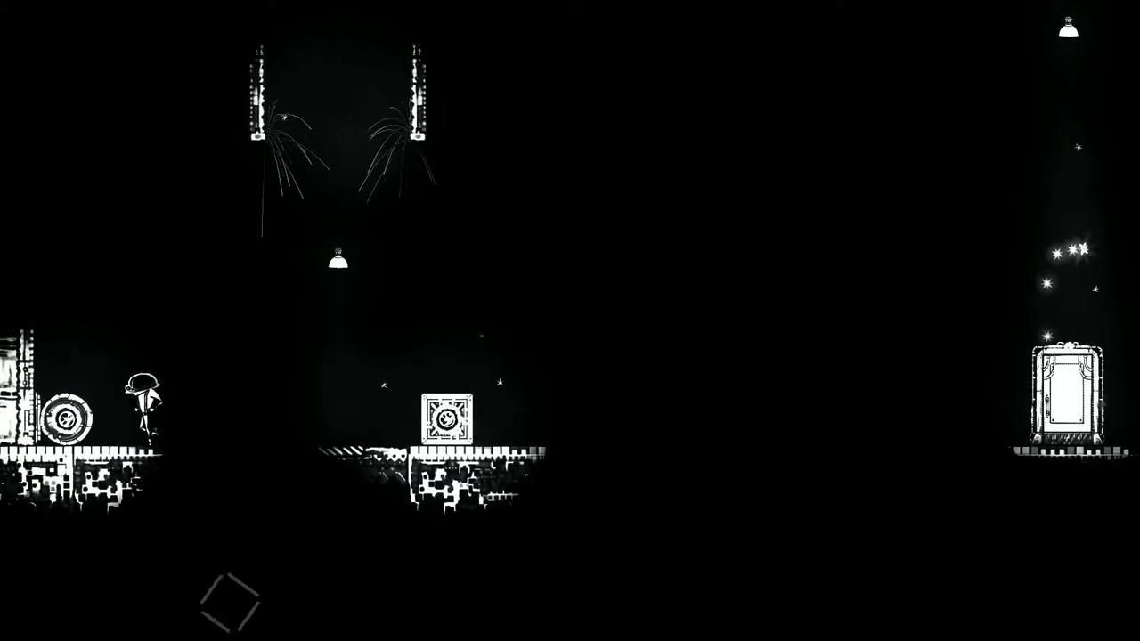
{"action": "key", "text": "Left"}
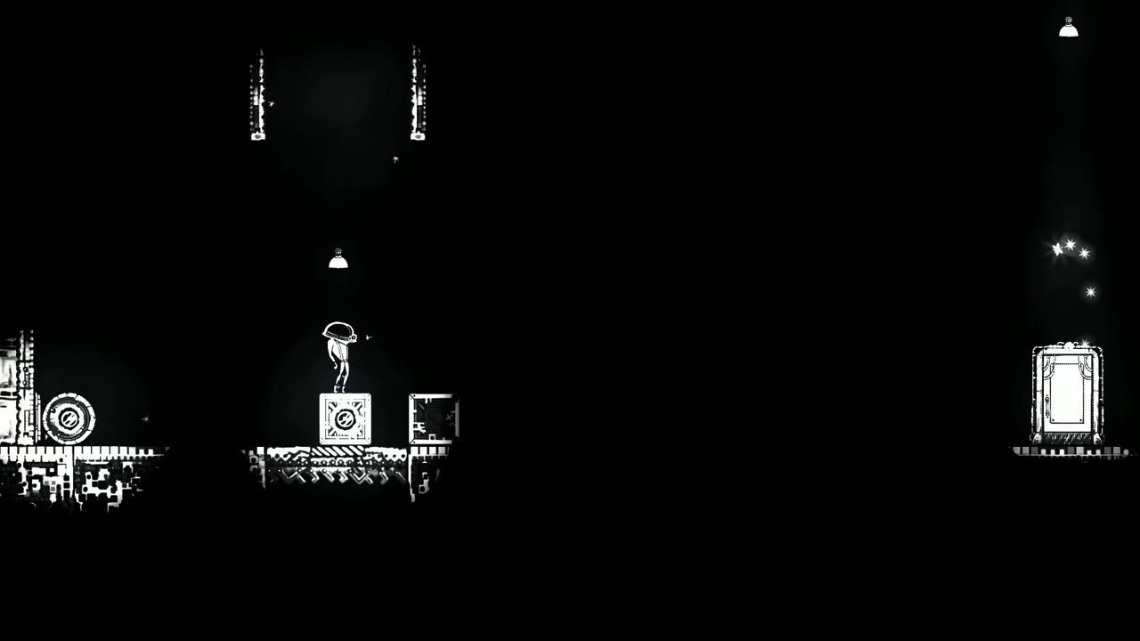
{"action": "key", "text": "Right"}
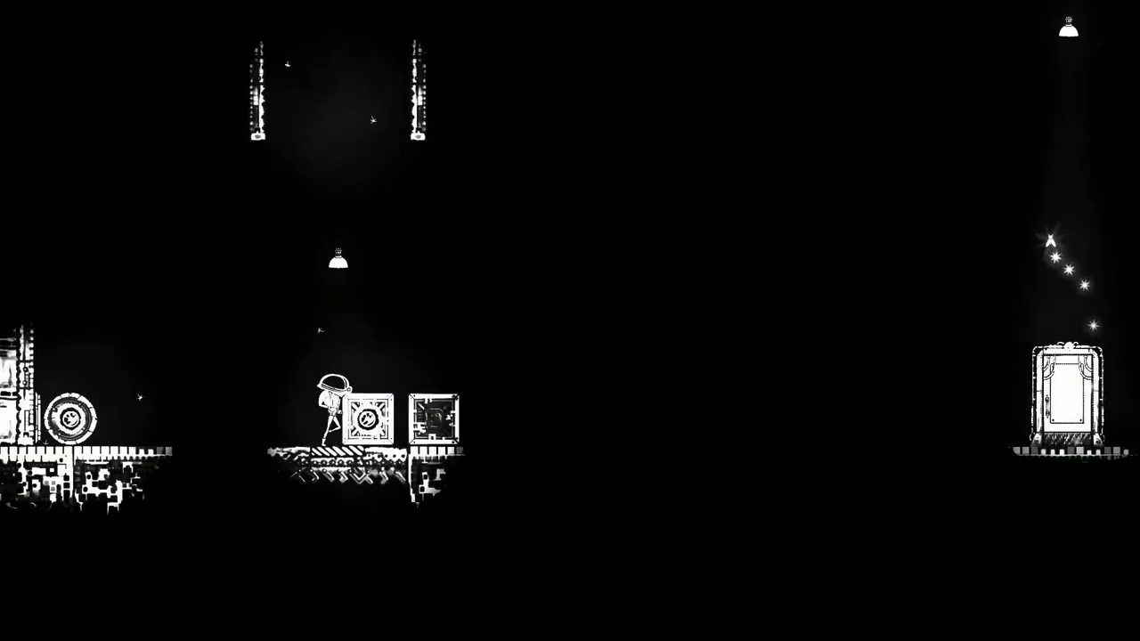
{"action": "key", "text": "Right"}
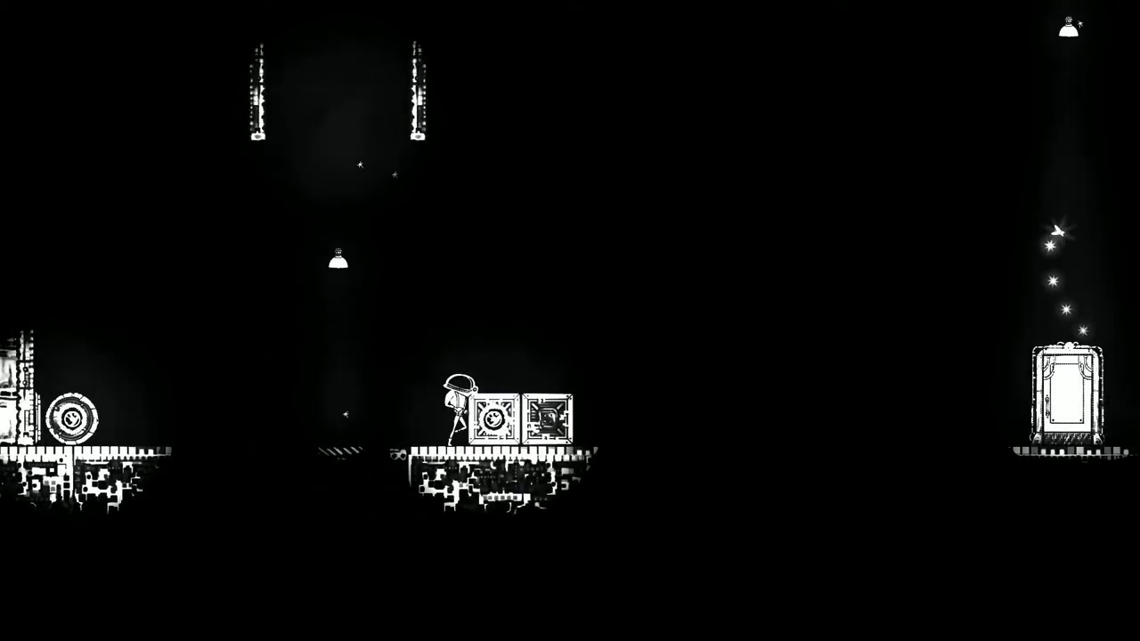
{"action": "key", "text": "Right"}
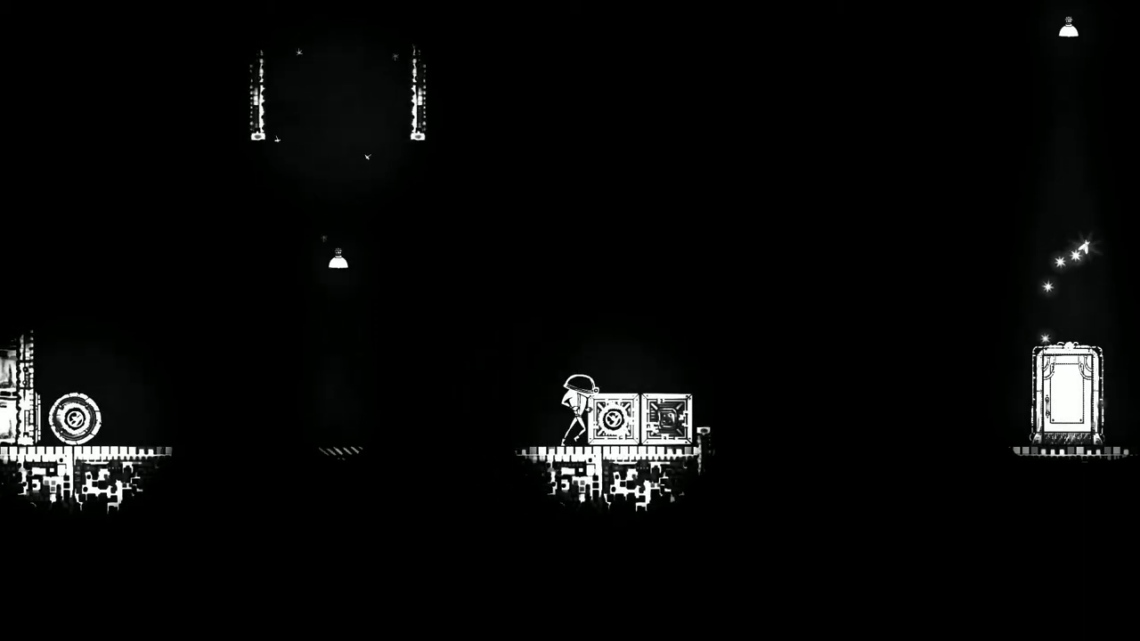
{"action": "key", "text": "space"}
{"action": "key", "text": "Right"}
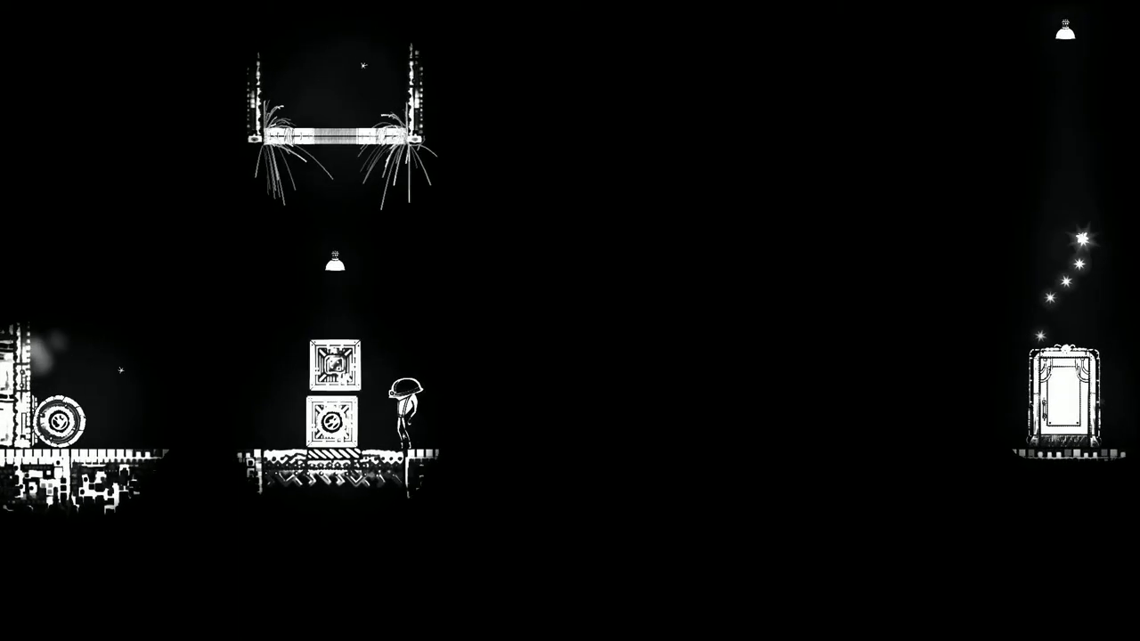
{"action": "key", "text": "Left"}
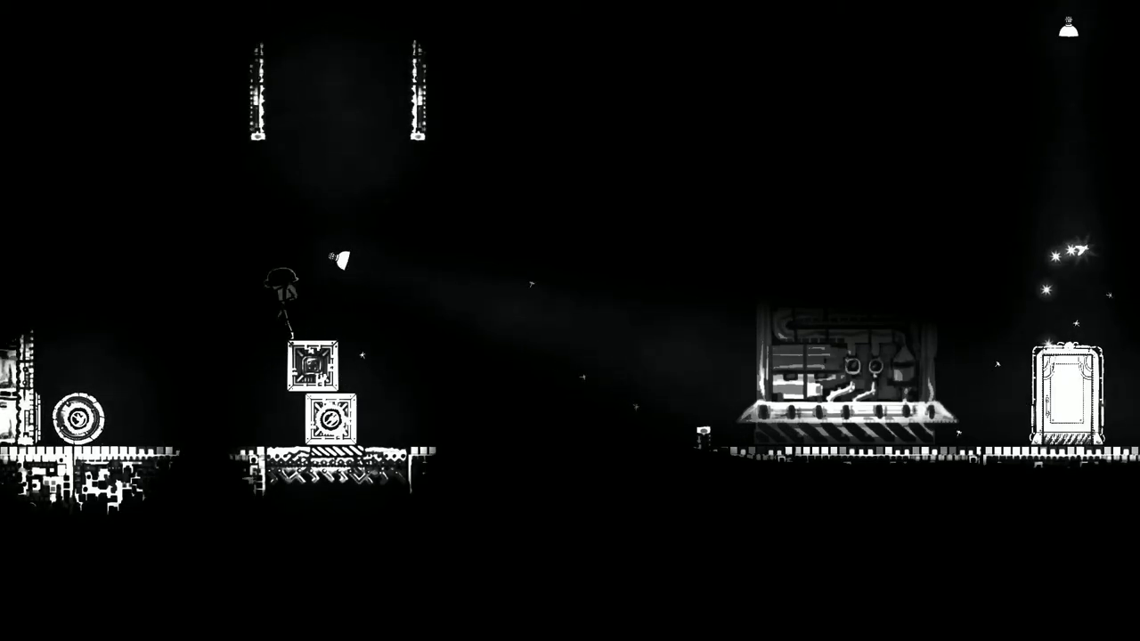
{"action": "key", "text": "Down"}
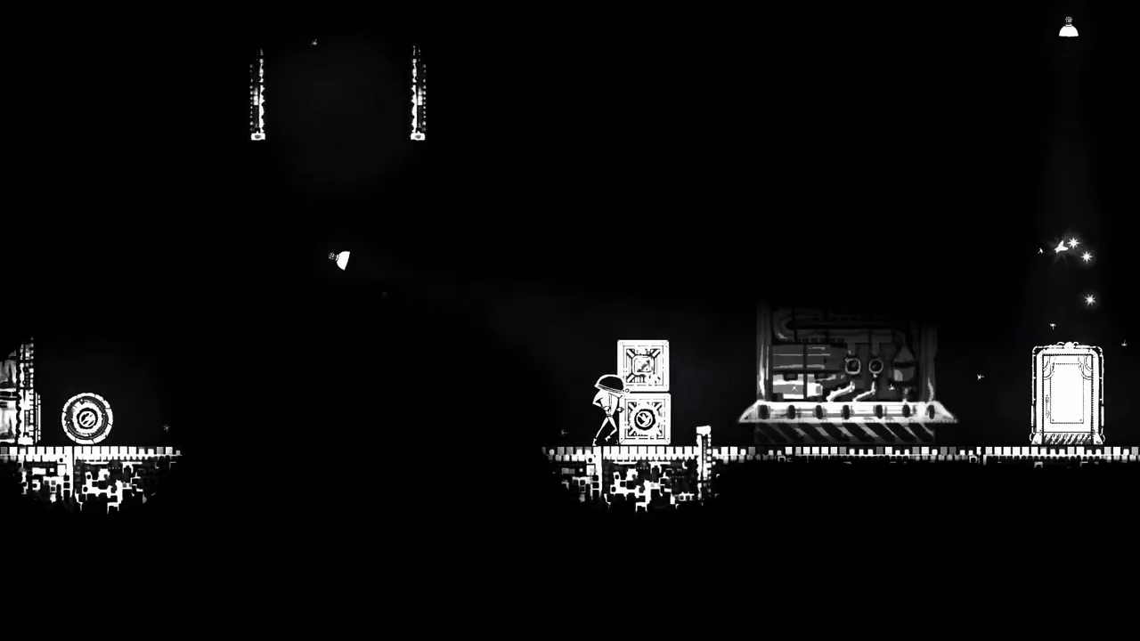
{"action": "key", "text": "Up"}
{"action": "key", "text": "Right"}
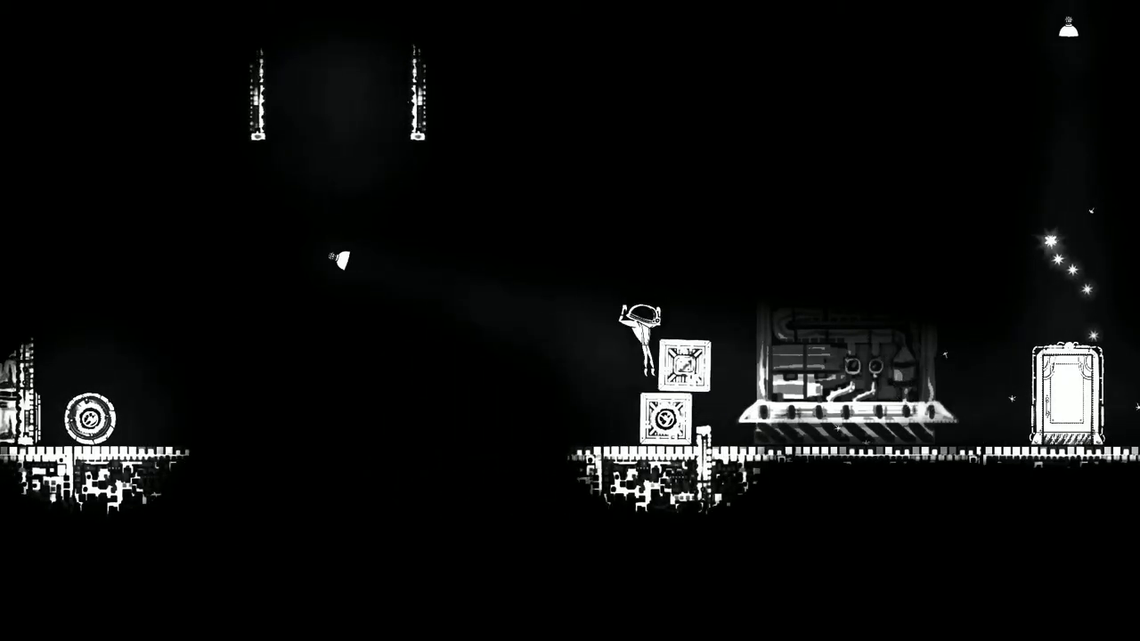
{"action": "key", "text": "space"}
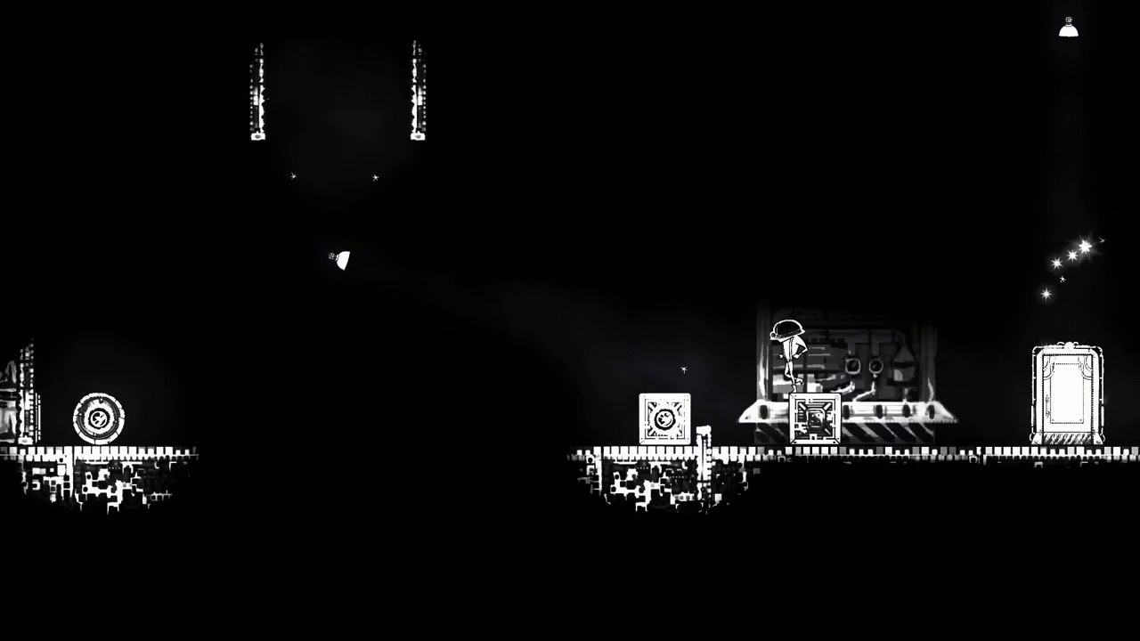
{"action": "key", "text": "Right"}
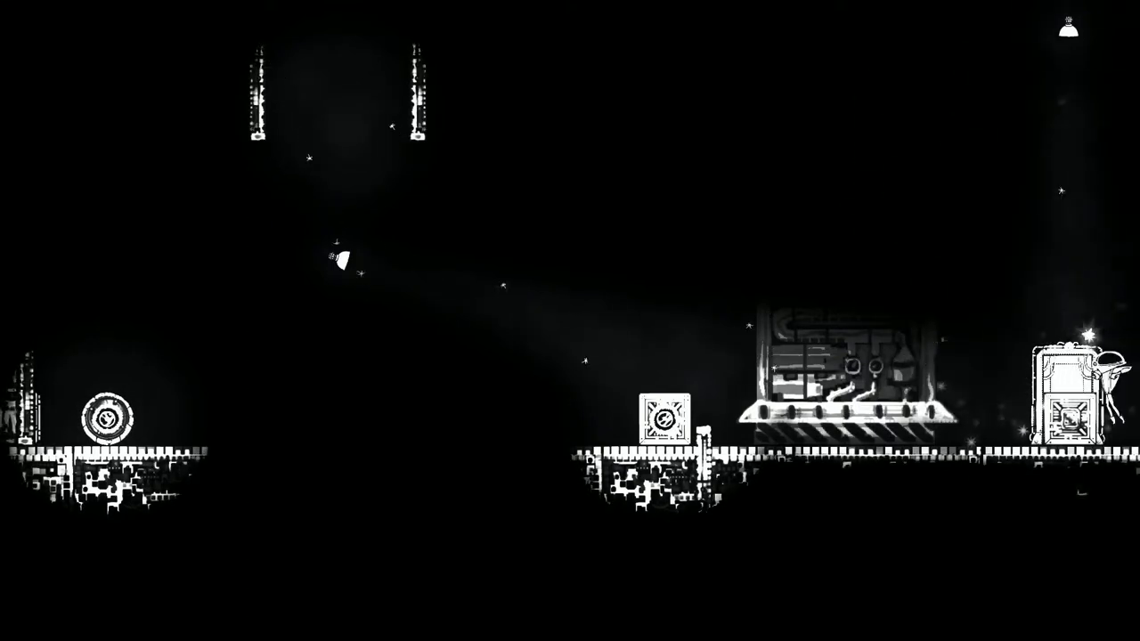
{"action": "key", "text": "Left"}
{"action": "key", "text": "space"}
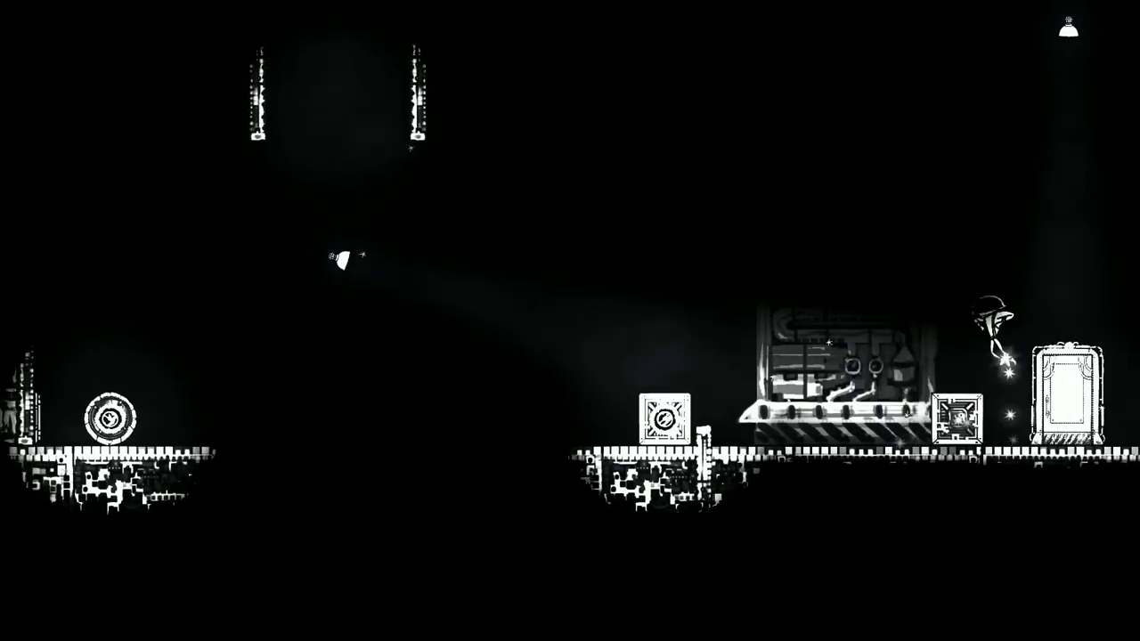
{"action": "key", "text": "Left"}
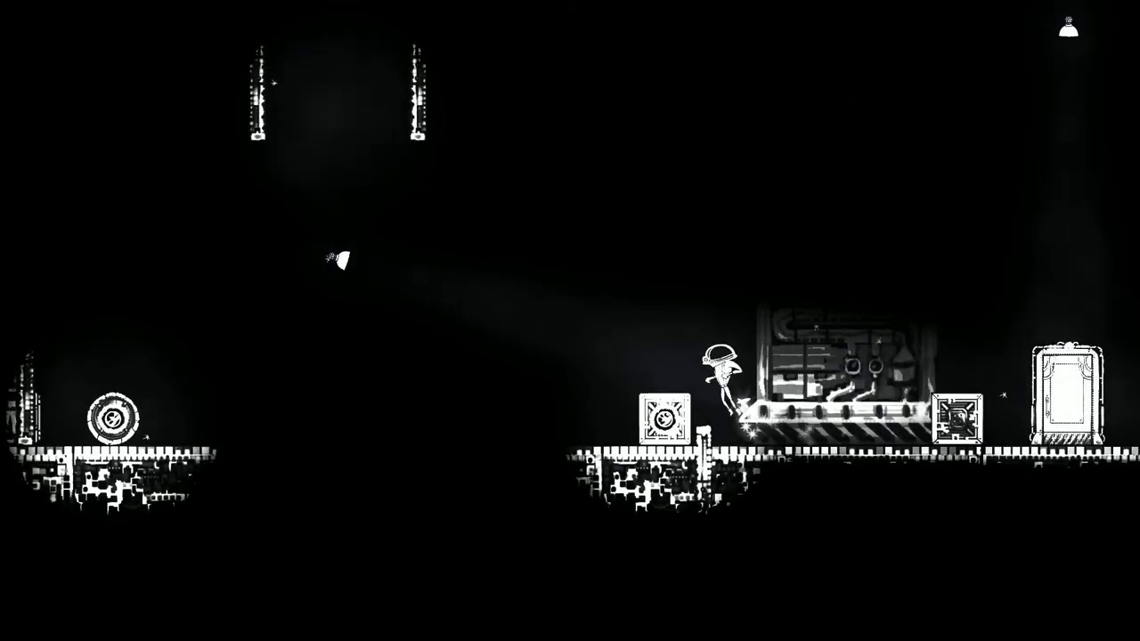
{"action": "key", "text": "space"}
{"action": "key", "text": "Left"}
{"action": "key", "text": "space"}
{"action": "key", "text": "Right"}
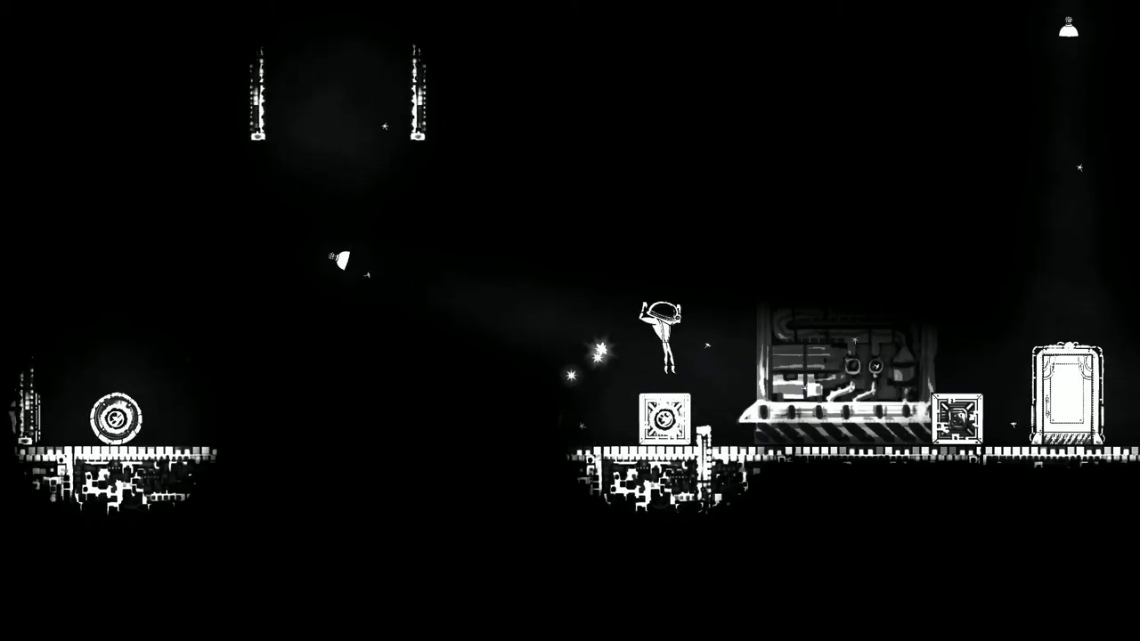
{"action": "key", "text": "Right"}
{"action": "key", "text": "space"}
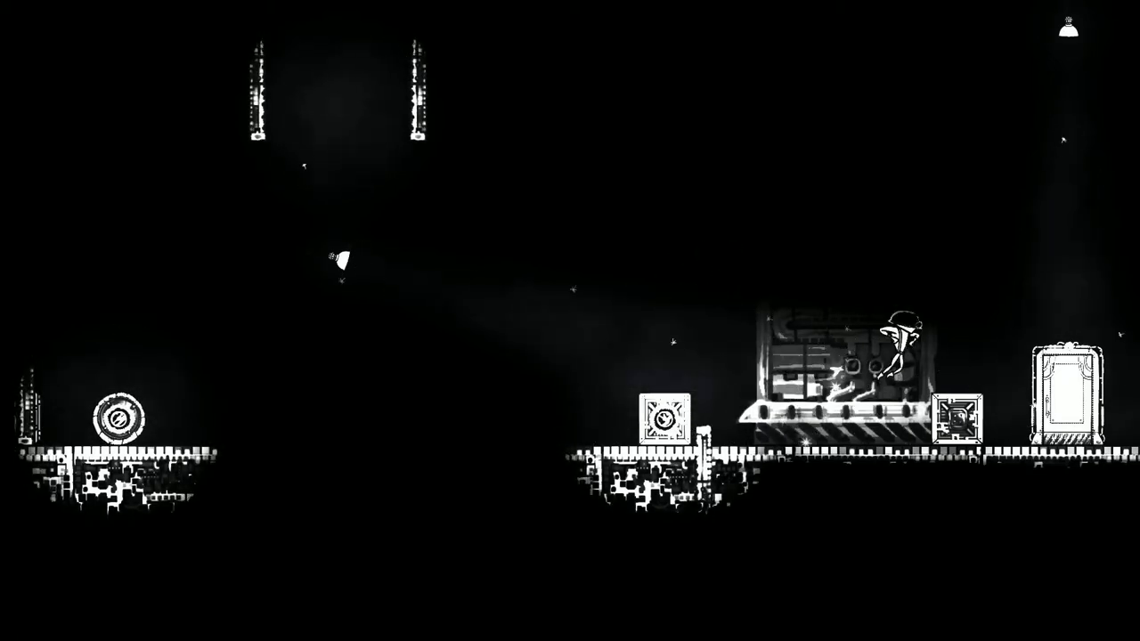
{"action": "key", "text": "Right"}
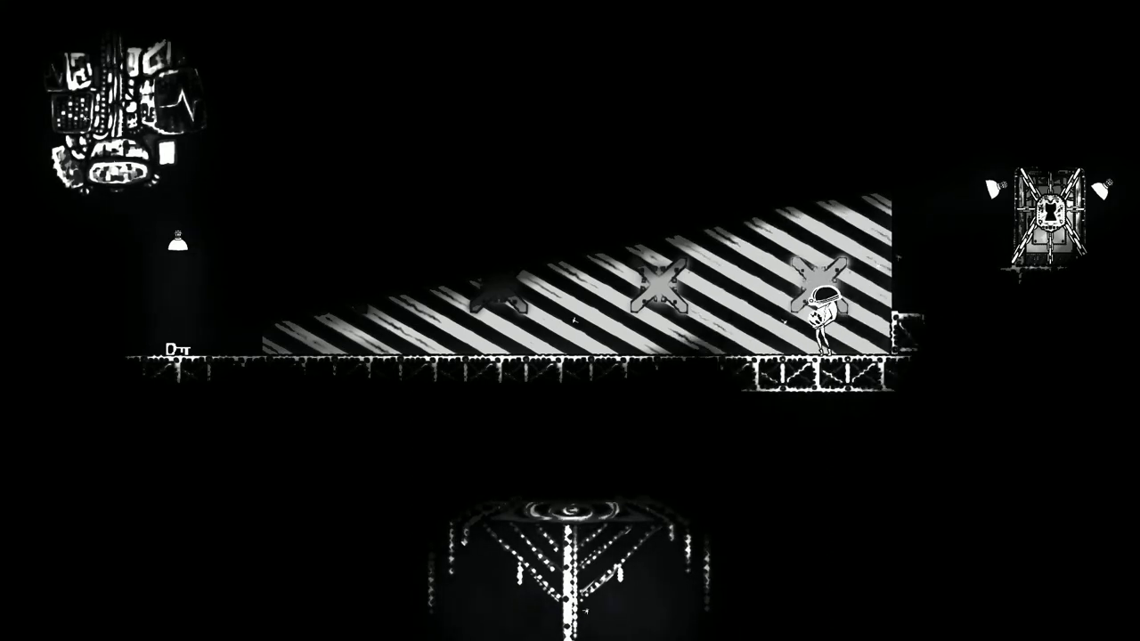
{"action": "key", "text": "Left"}
{"action": "key", "text": "Right"}
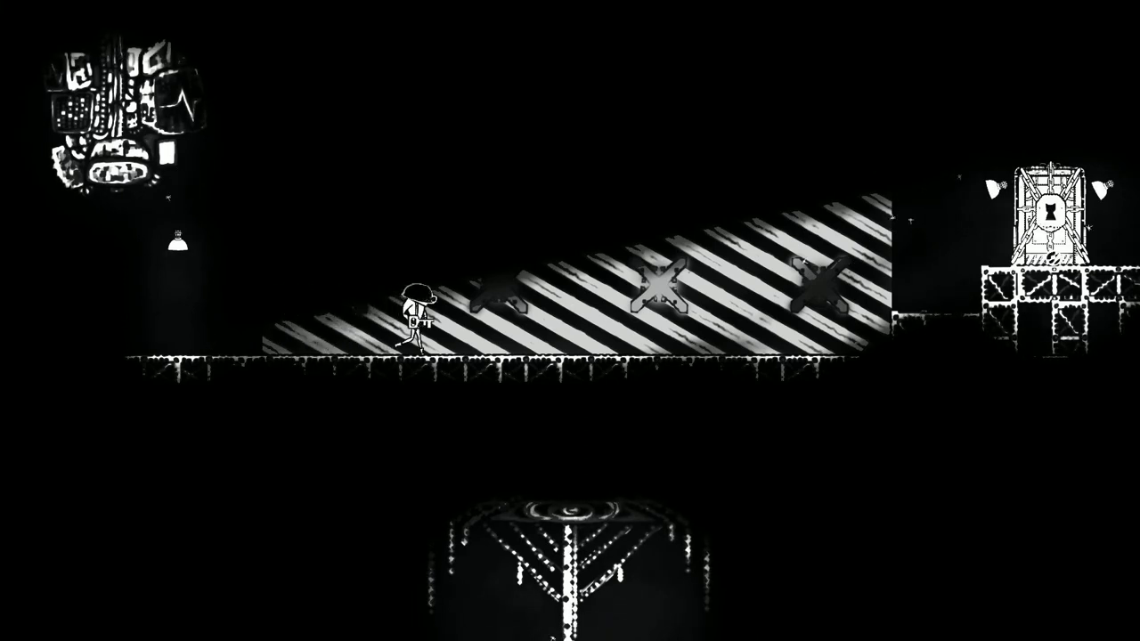
{"action": "key", "text": "Right"}
{"action": "key", "text": "Right"}
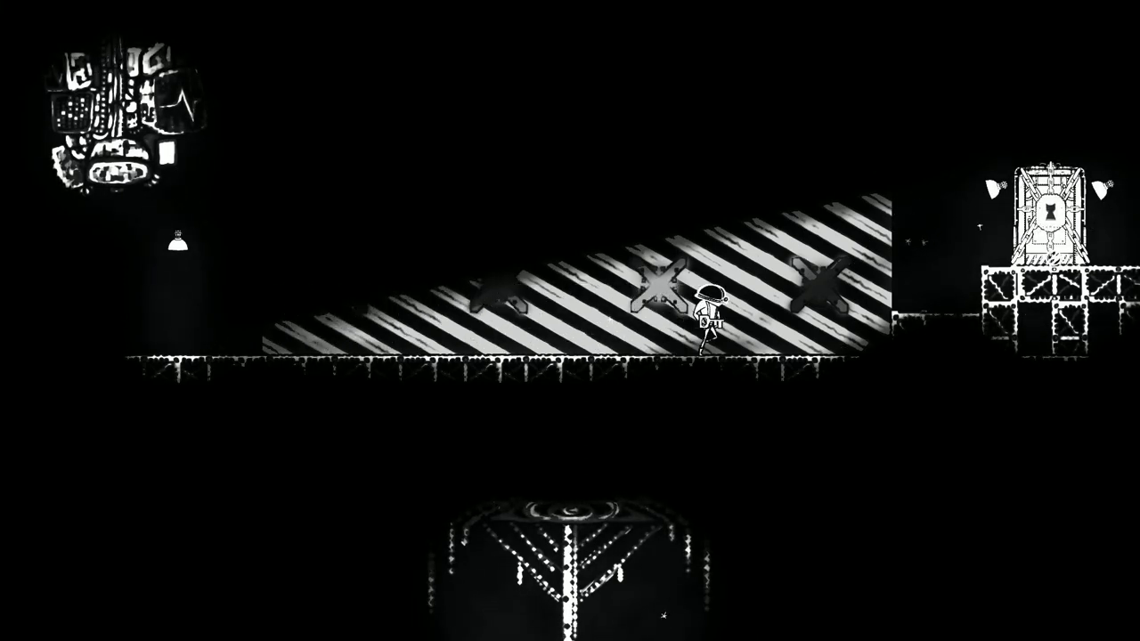